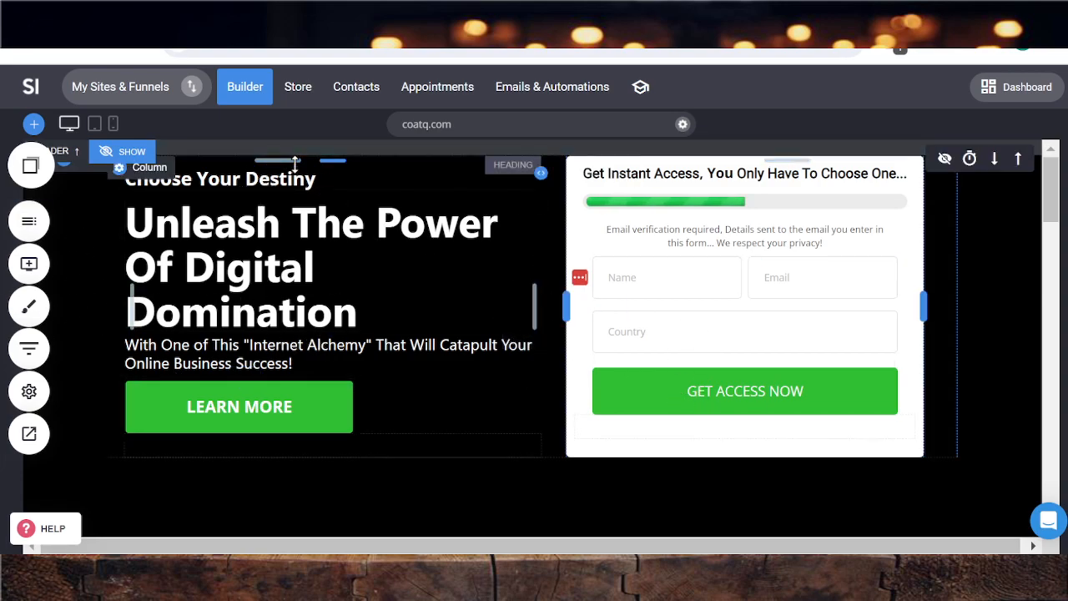
# Open the store dashboard and review its subscription, upsell and top-performer reports, plus the date-range and store filter options
pyautogui.click(297, 91)
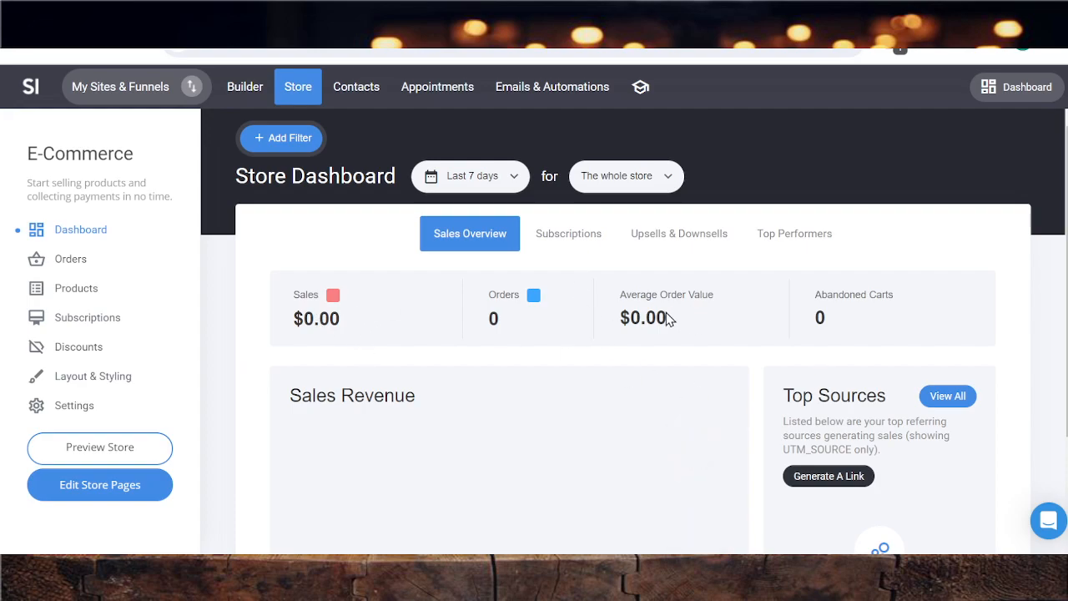
pyautogui.click(569, 237)
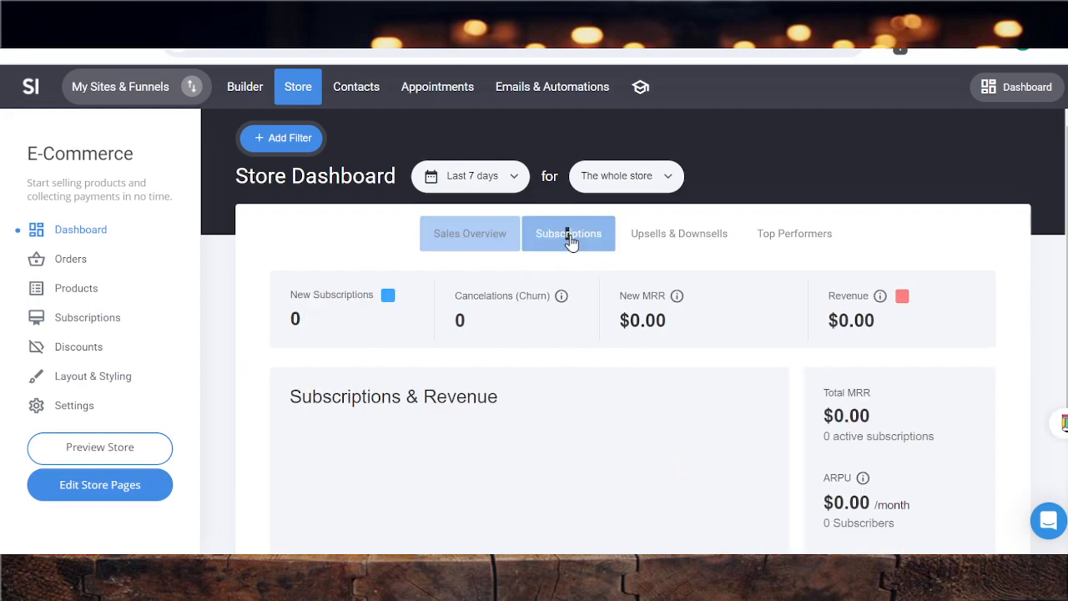
pyautogui.click(691, 238)
pyautogui.click(781, 234)
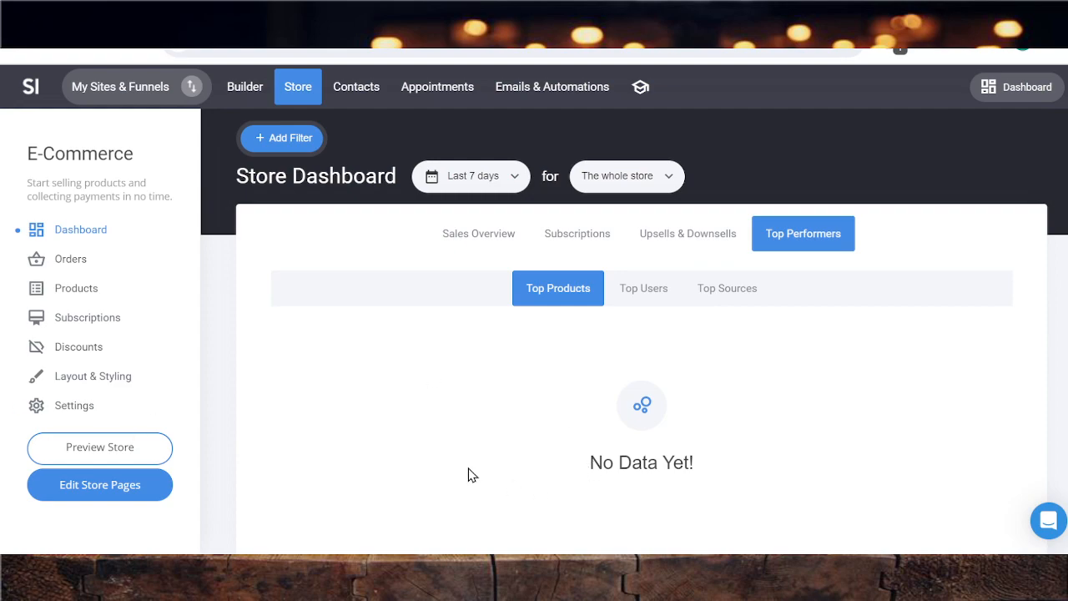
pyautogui.click(514, 177)
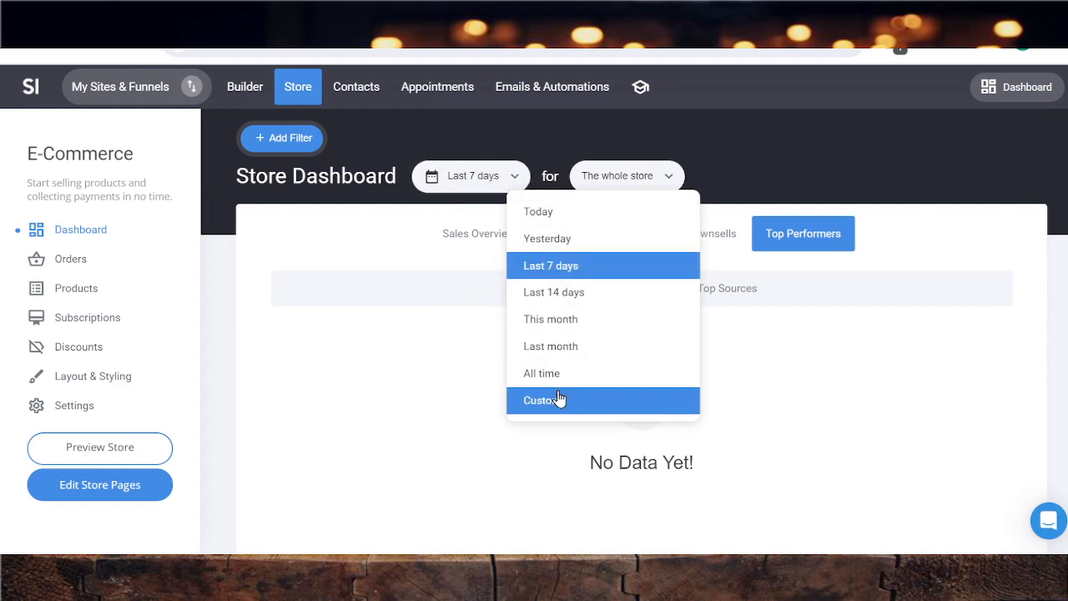
pyautogui.click(639, 176)
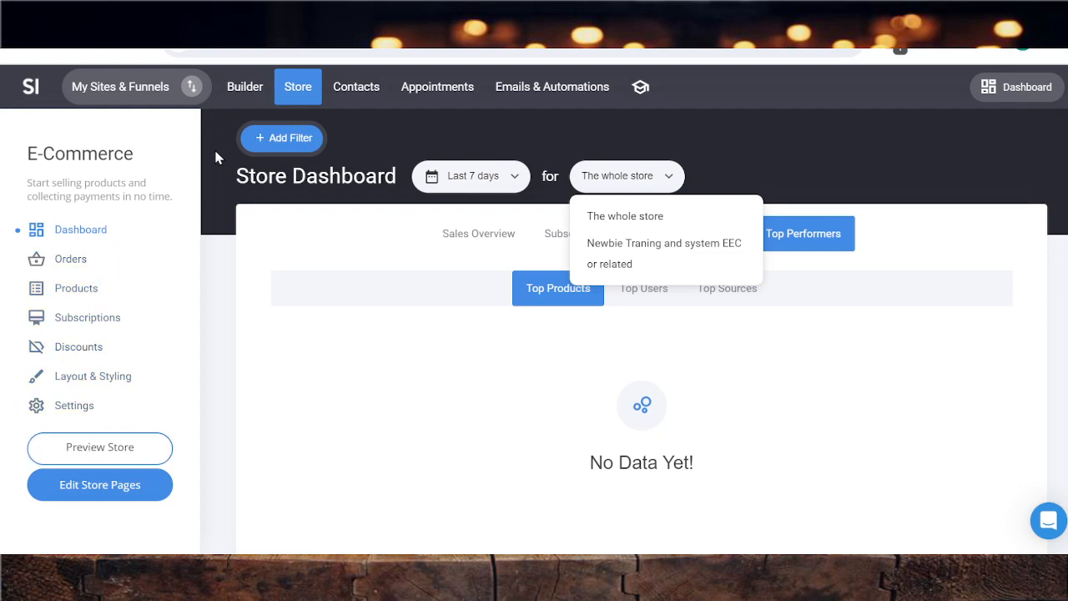
pyautogui.click(863, 179)
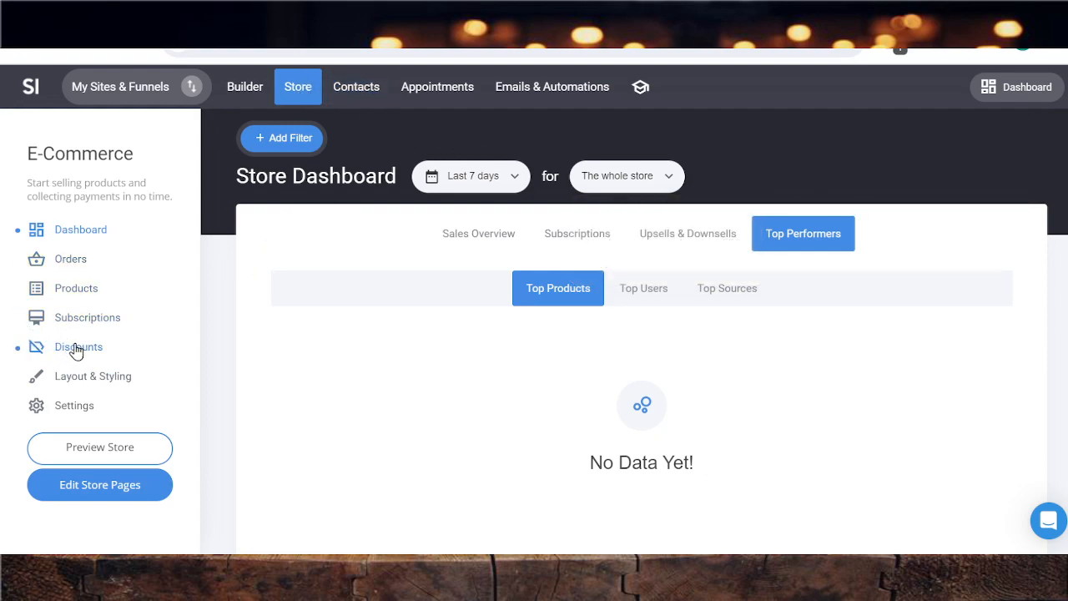
# Look through the store's full product list, checking the names, prices, inventory and SKUs
pyautogui.click(69, 293)
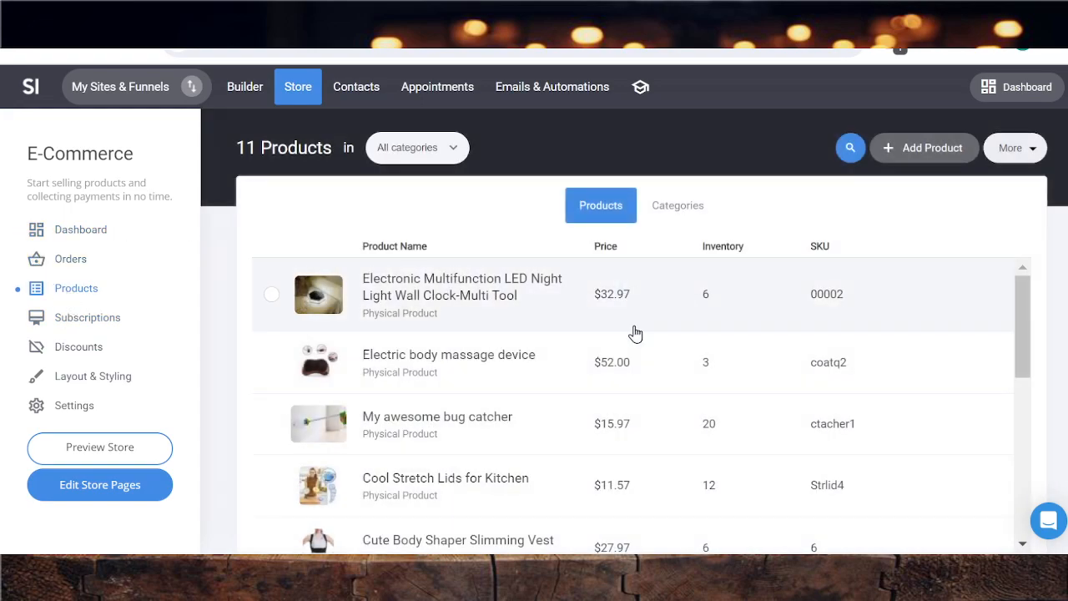
pyautogui.scroll(-1, 365, 317)
pyautogui.scroll(-1, 354, 455)
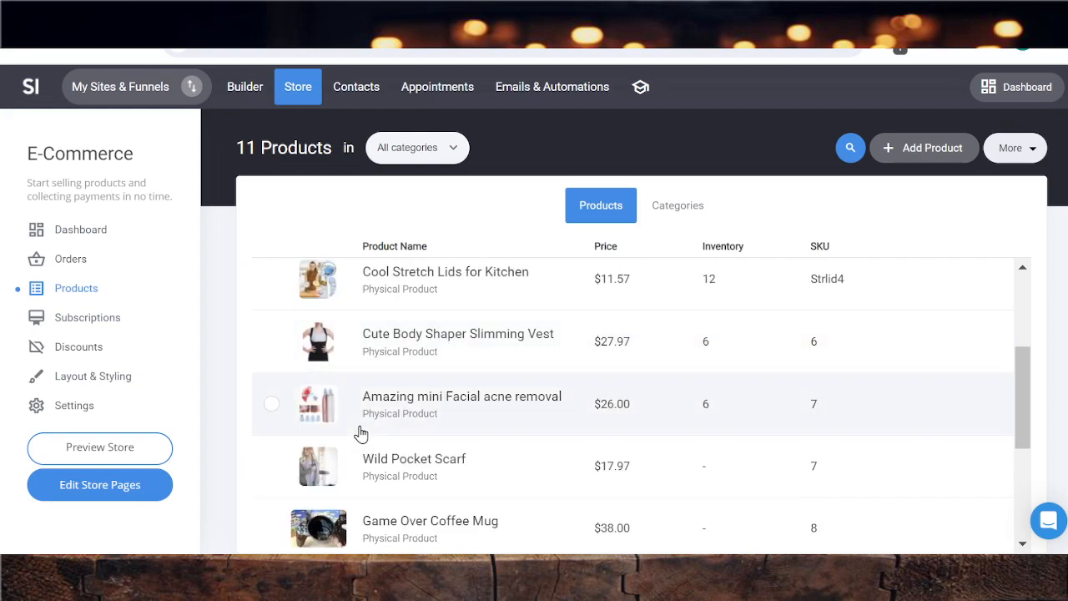
pyautogui.scroll(-3, 360, 433)
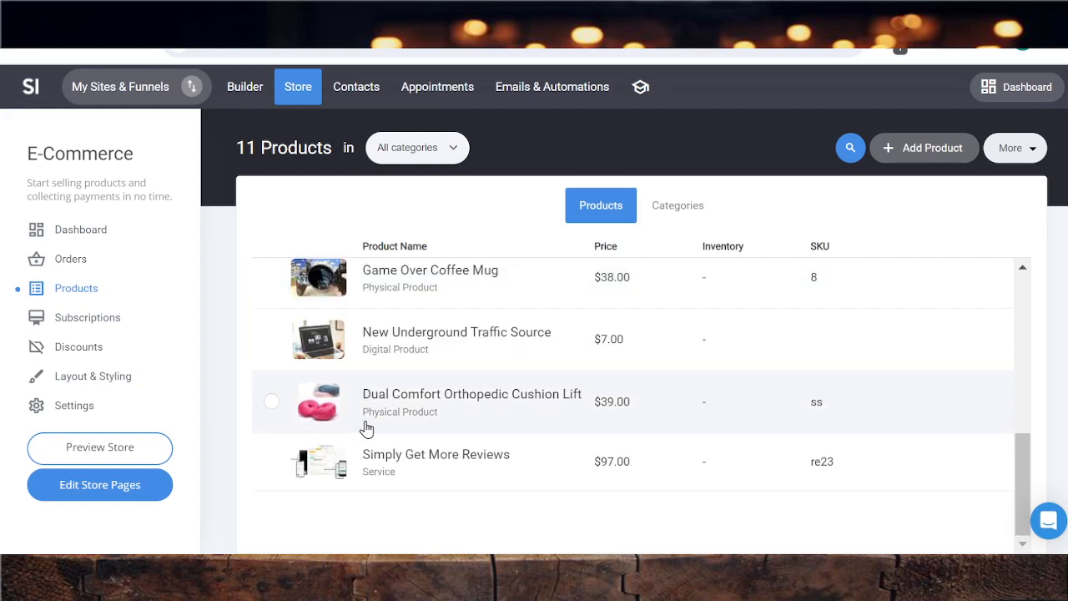
pyautogui.scroll(5, 367, 428)
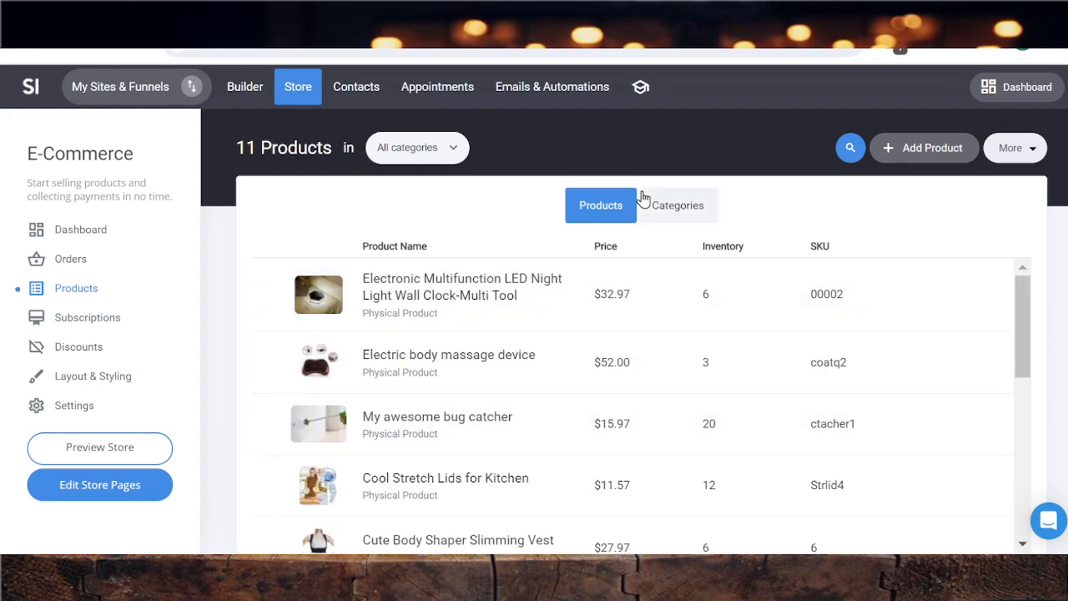
# Start a new physical product and switch its description to the Drag & Drop Editor
pyautogui.click(917, 157)
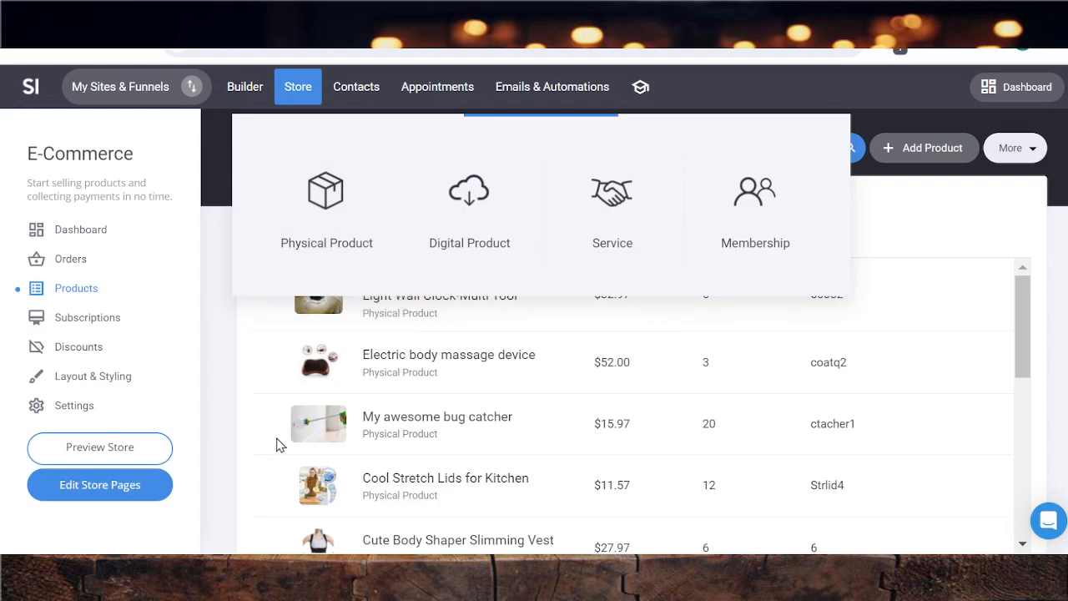
pyautogui.click(339, 215)
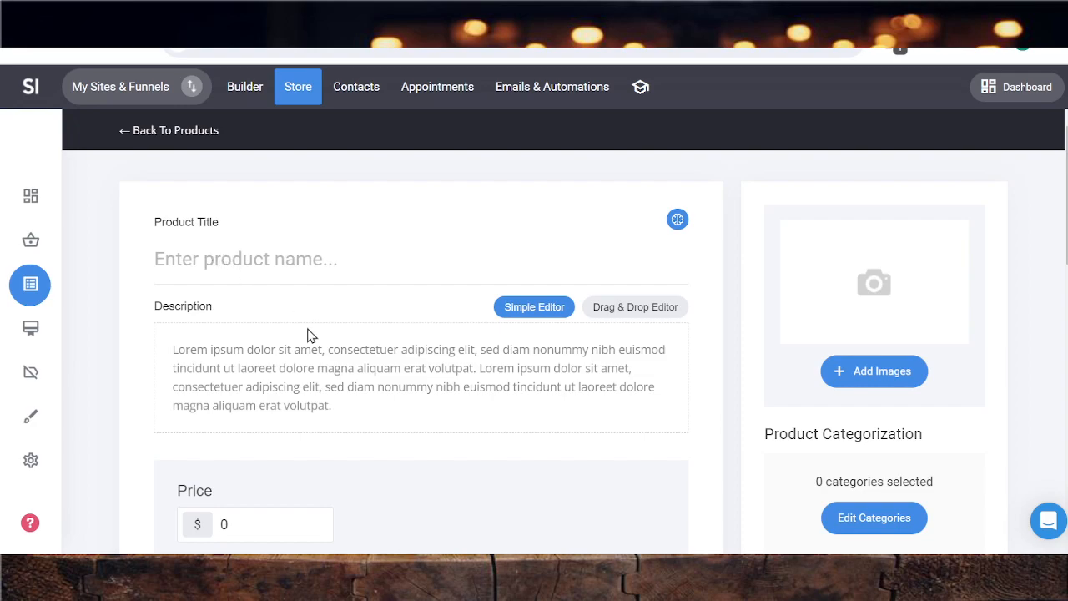
pyautogui.scroll(-1, 310, 347)
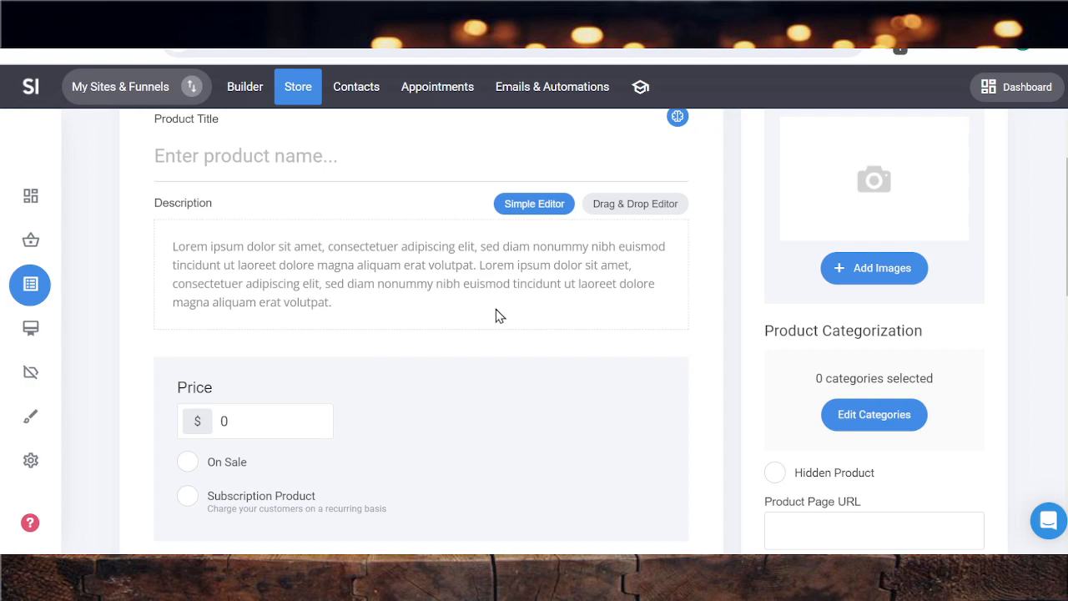
pyautogui.click(645, 212)
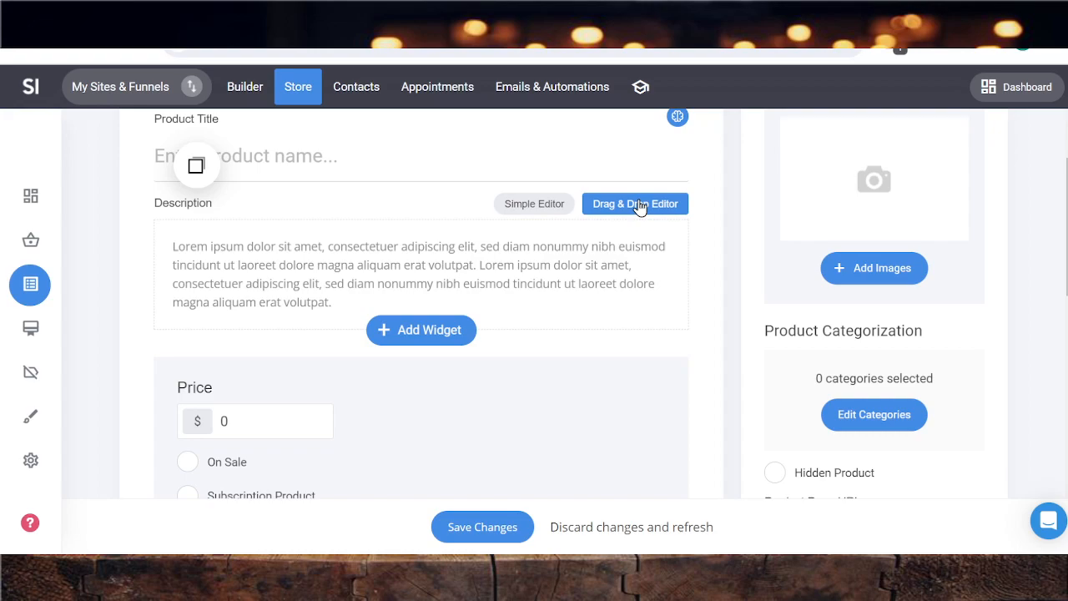
# Examine the basic, lead generation, sales and media widgets available for the product description
pyautogui.click(409, 330)
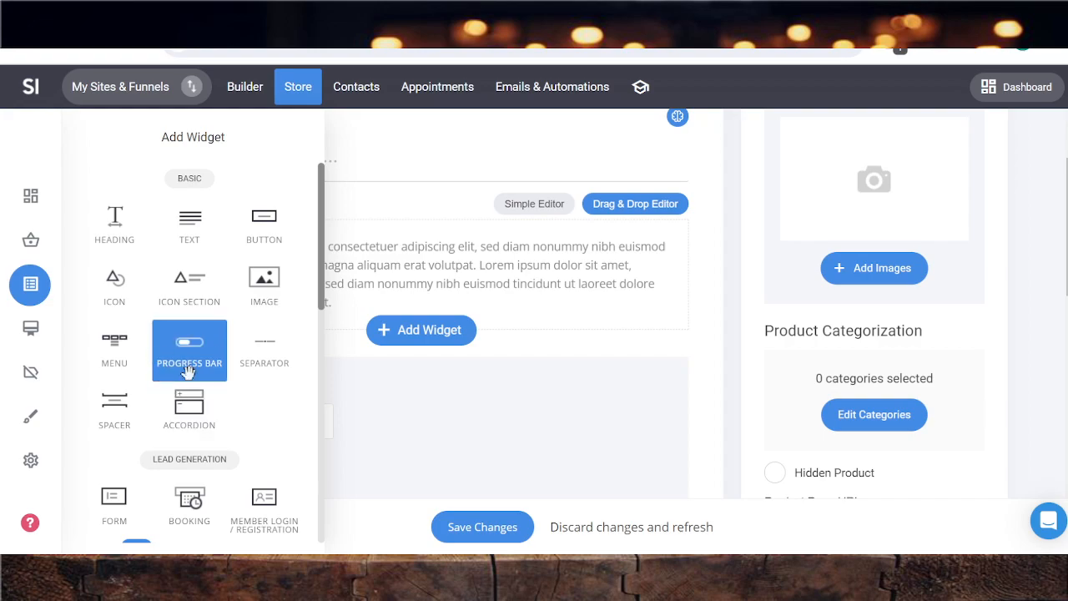
pyautogui.scroll(-1, 189, 367)
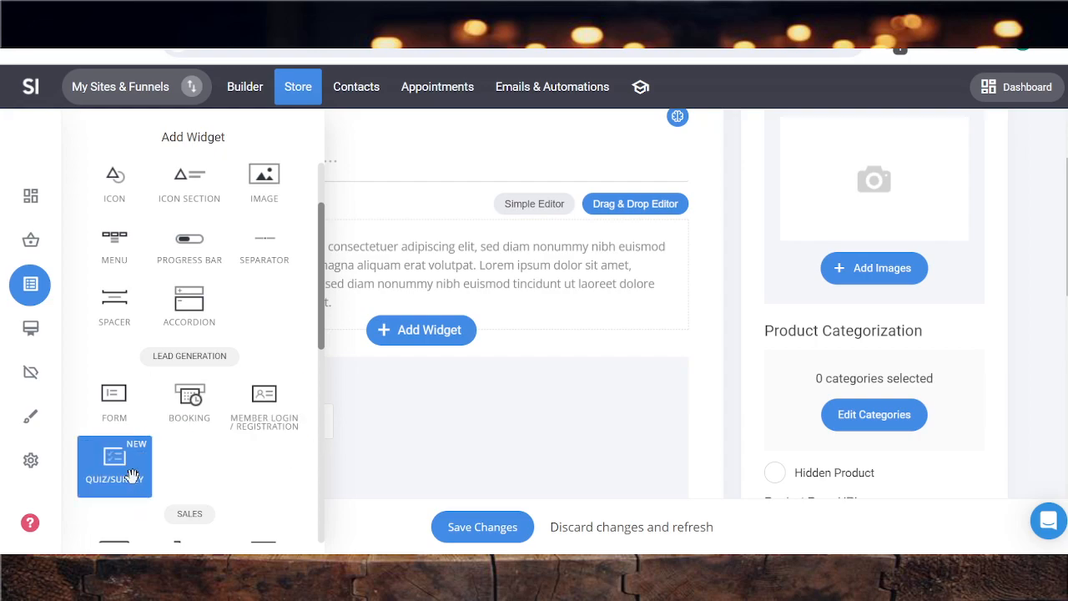
pyautogui.scroll(-5, 167, 475)
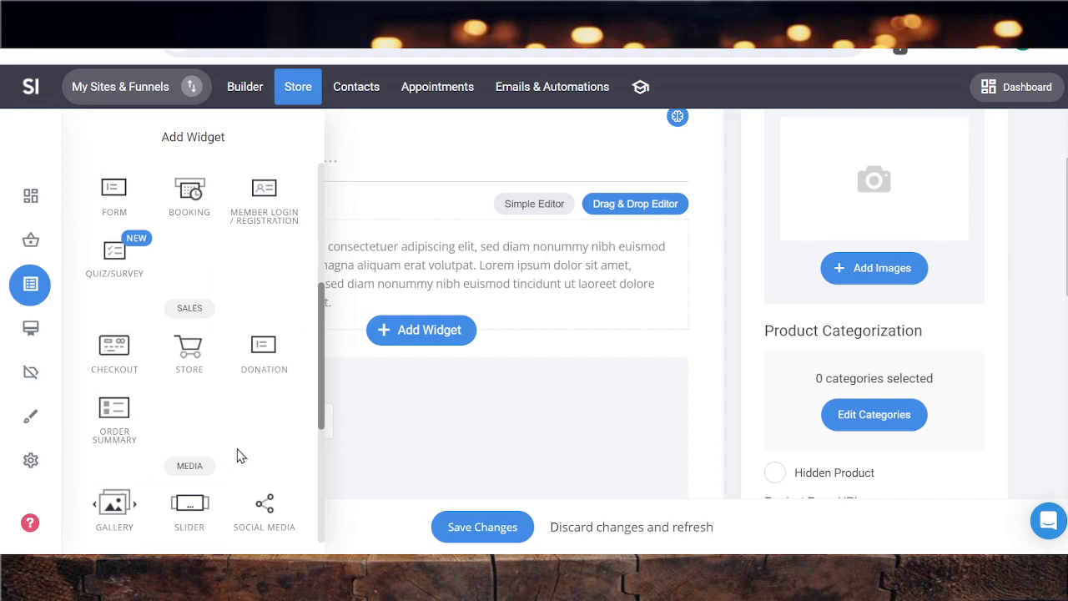
pyautogui.click(702, 327)
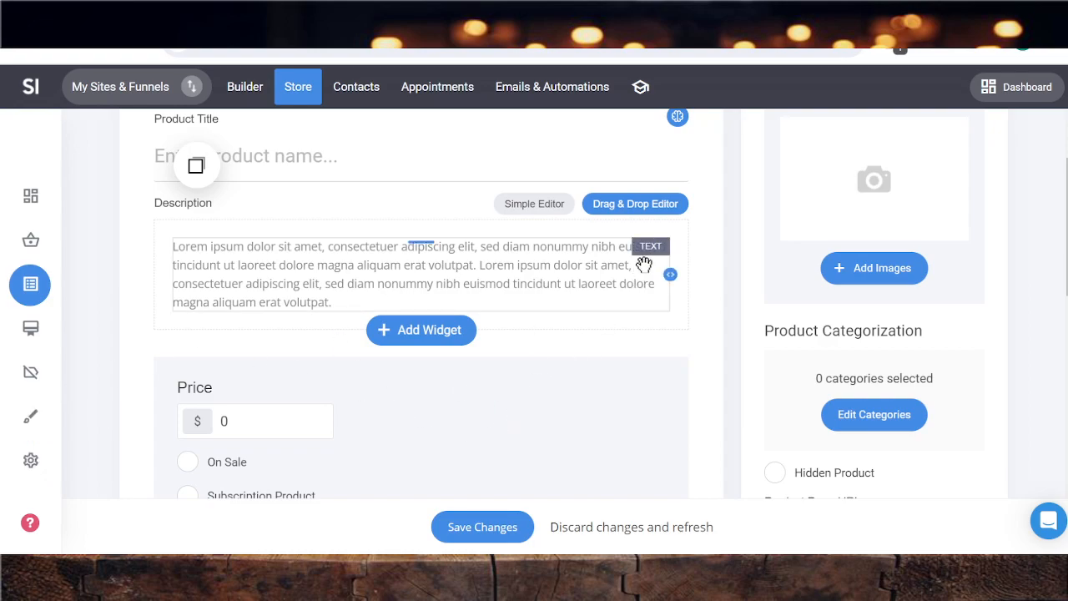
# Enter "sample product" as the product title
pyautogui.scroll(2, 607, 291)
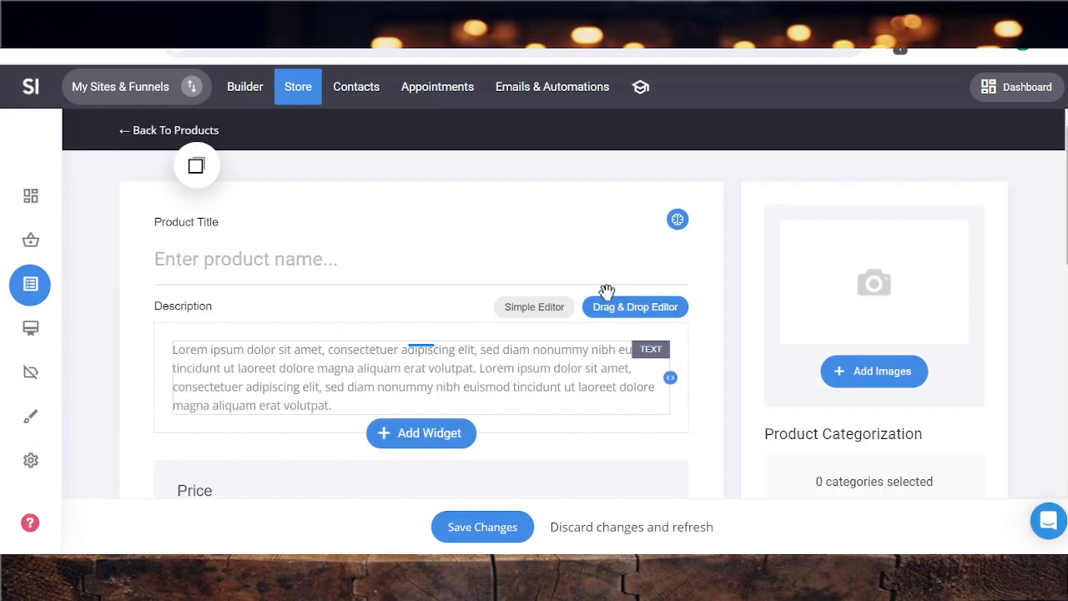
pyautogui.click(201, 261)
pyautogui.write('Sample')
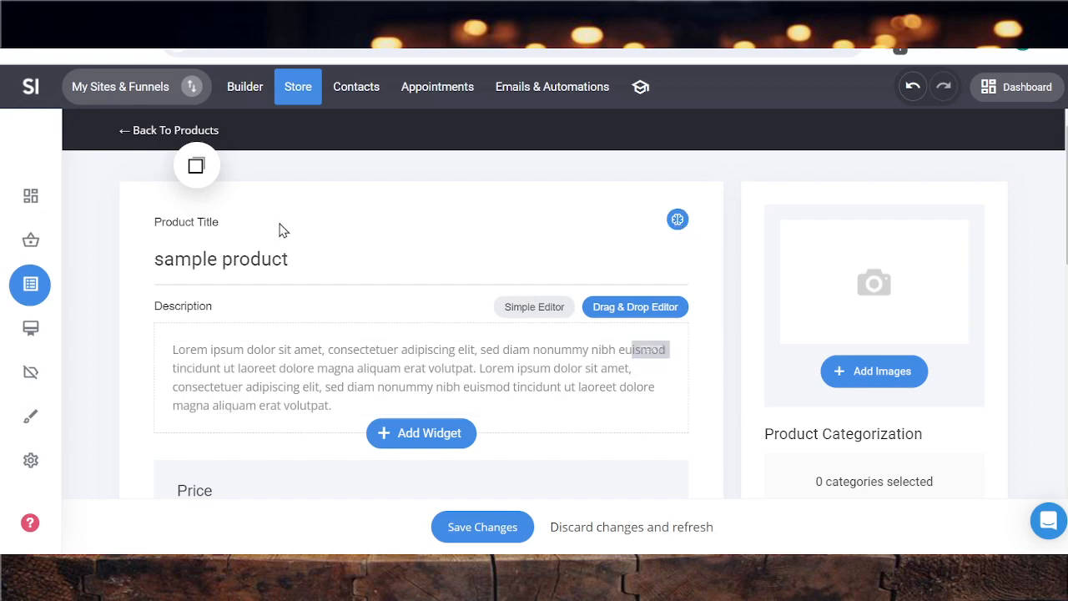
pyautogui.moveTo(260, 388)
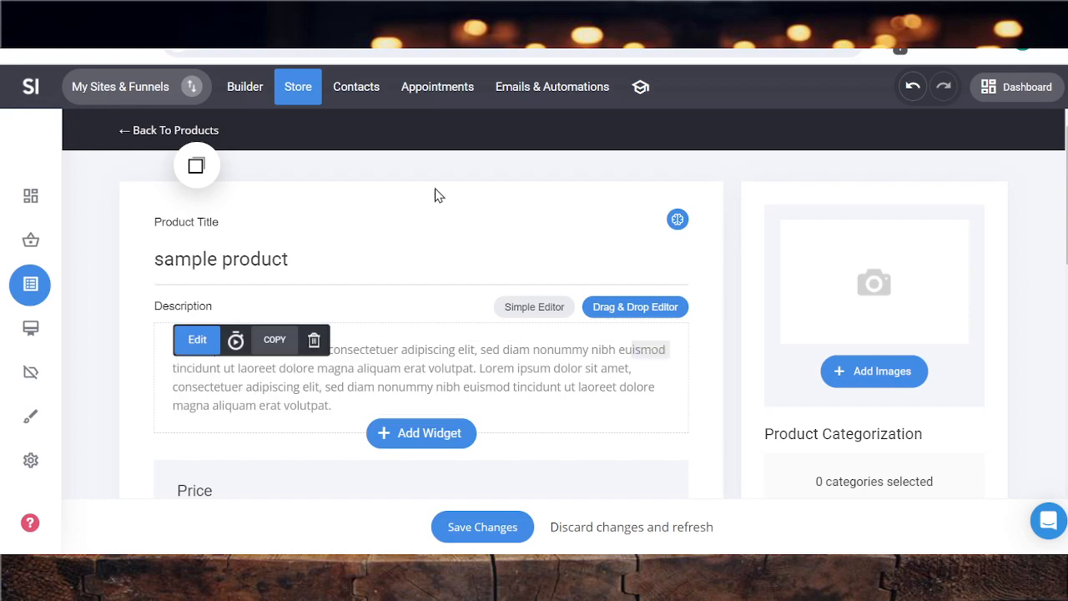
pyautogui.click(677, 219)
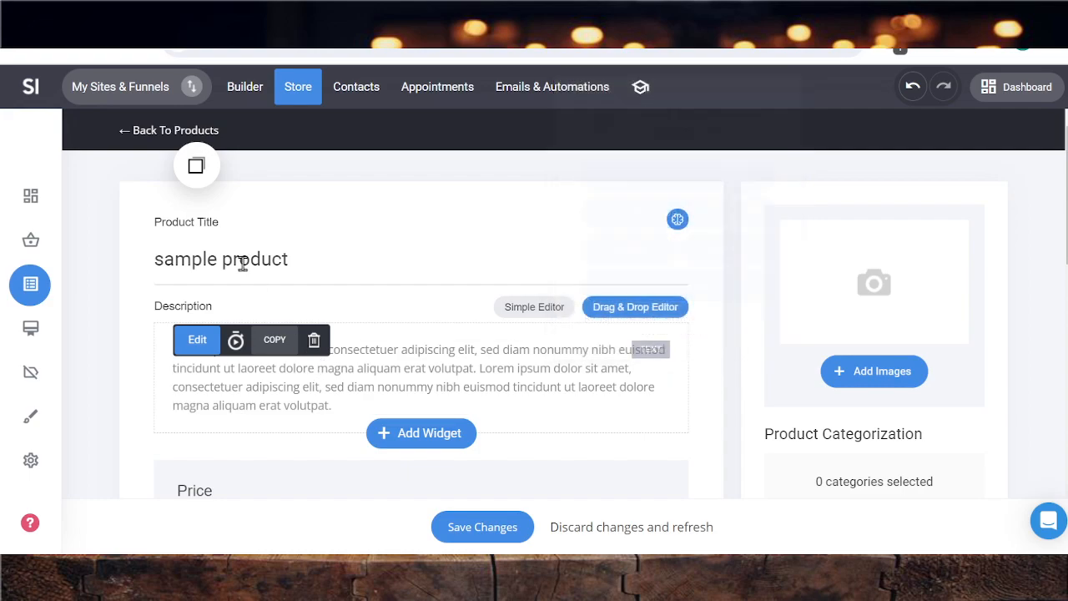
# Copy the product title and replace the entire placeholder description text with it
pyautogui.moveTo(292, 259); pyautogui.dragTo(155, 259)
pyautogui.hotkey('ctrl', 'c')
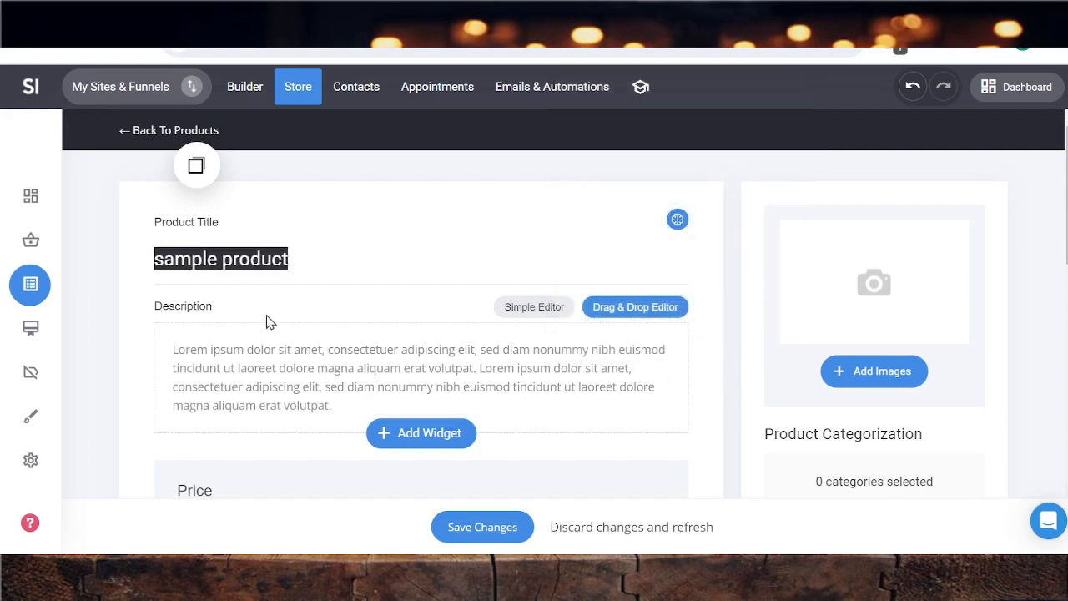
pyautogui.click(262, 389)
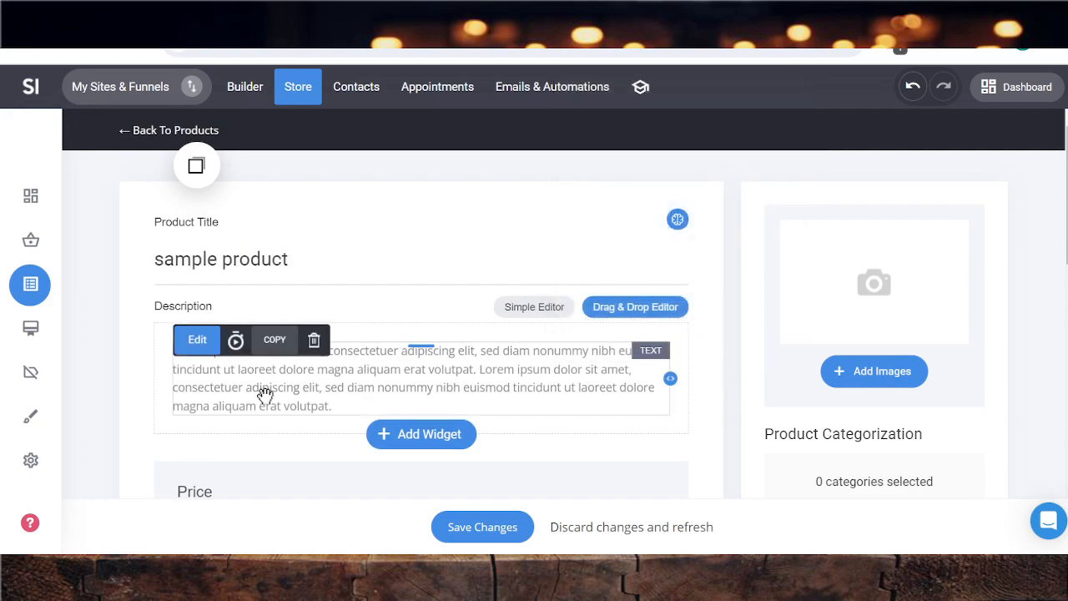
pyautogui.doubleClick(265, 389)
pyautogui.hotkey('ctrl', 'a')
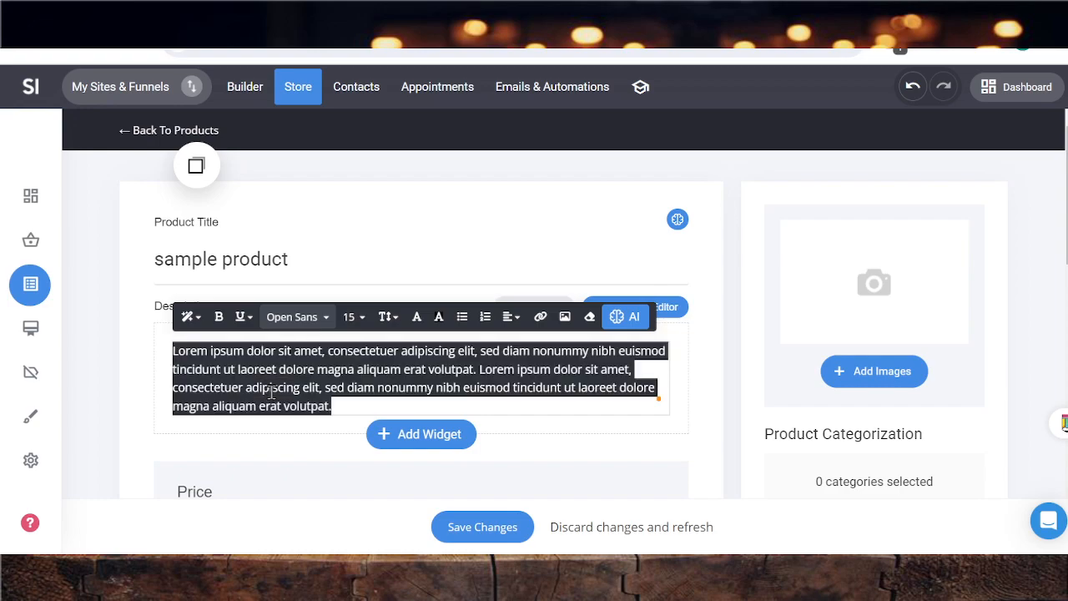
pyautogui.hotkey('ctrl', 'v')
# Improve the description text "sample product" with the AI assistant
pyautogui.moveTo(279, 355); pyautogui.dragTo(124, 364)
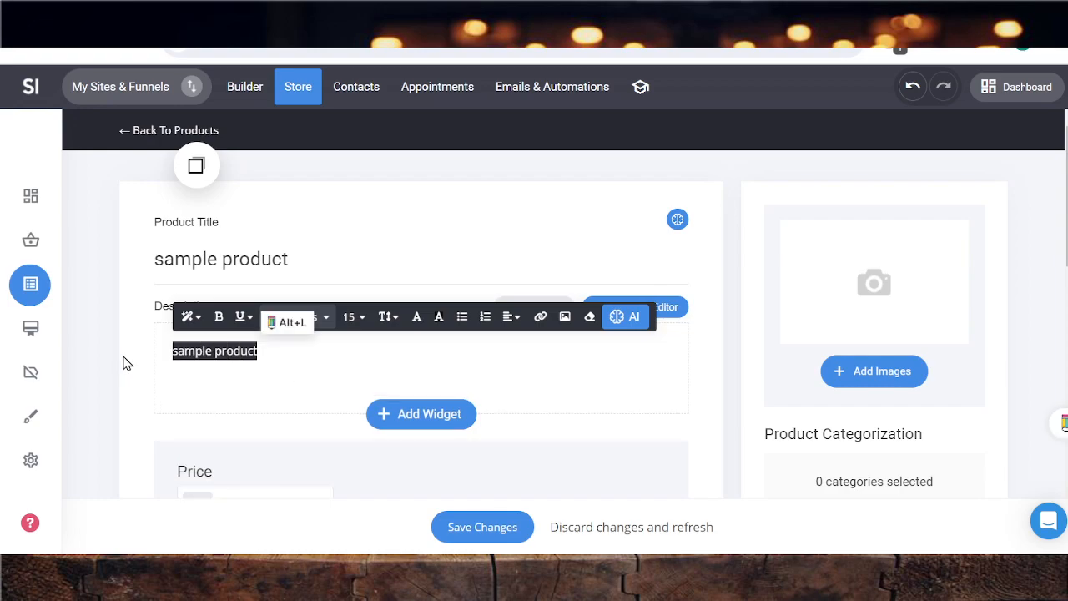
pyautogui.click(628, 317)
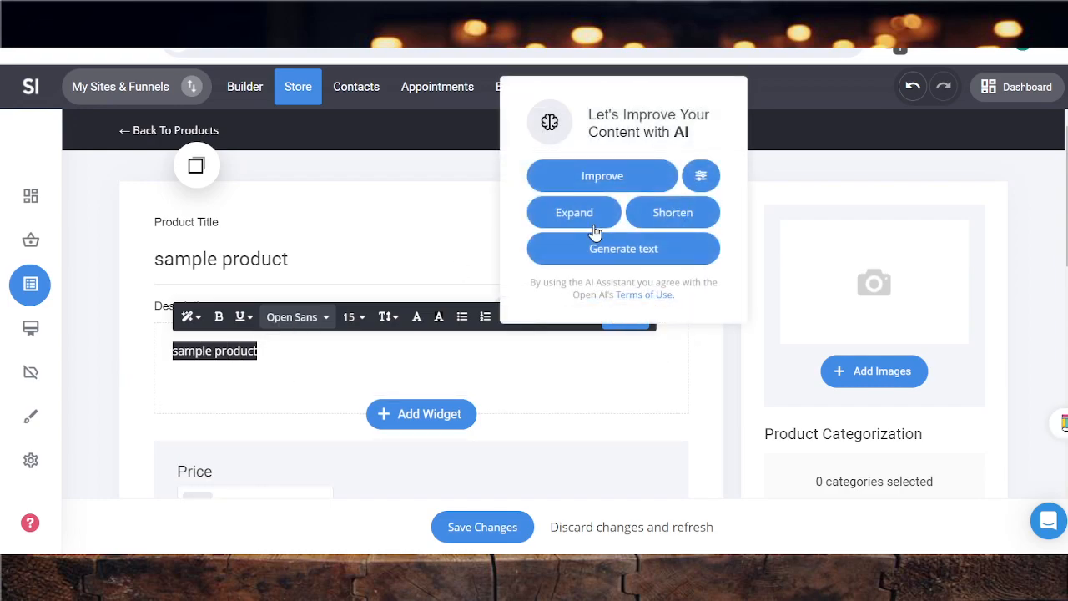
pyautogui.click(592, 178)
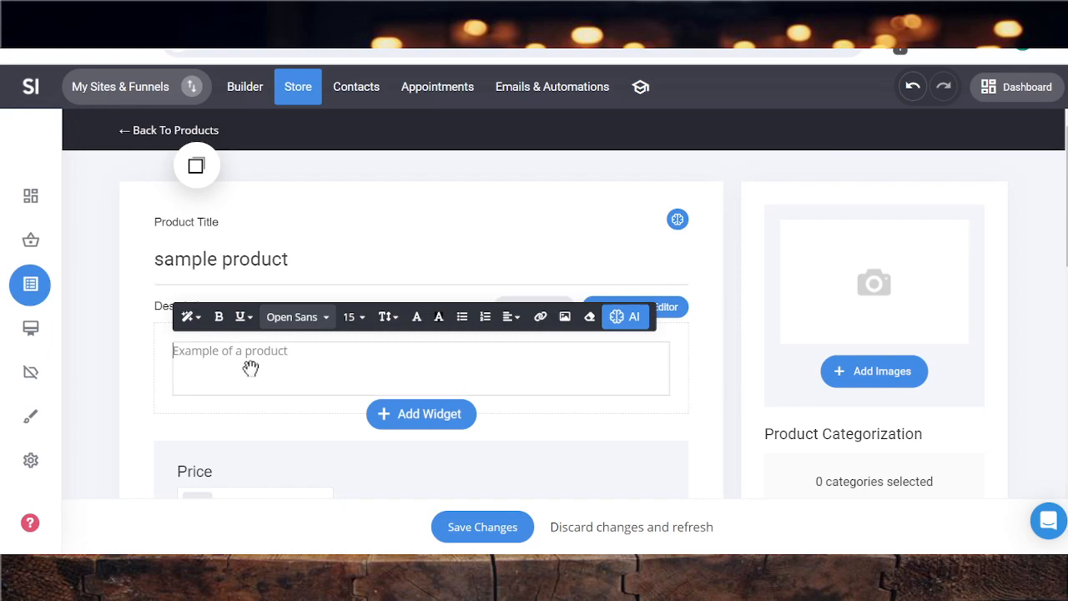
# Expand the description "Example of a product" into a longer text with the AI assistant
pyautogui.click(210, 373)
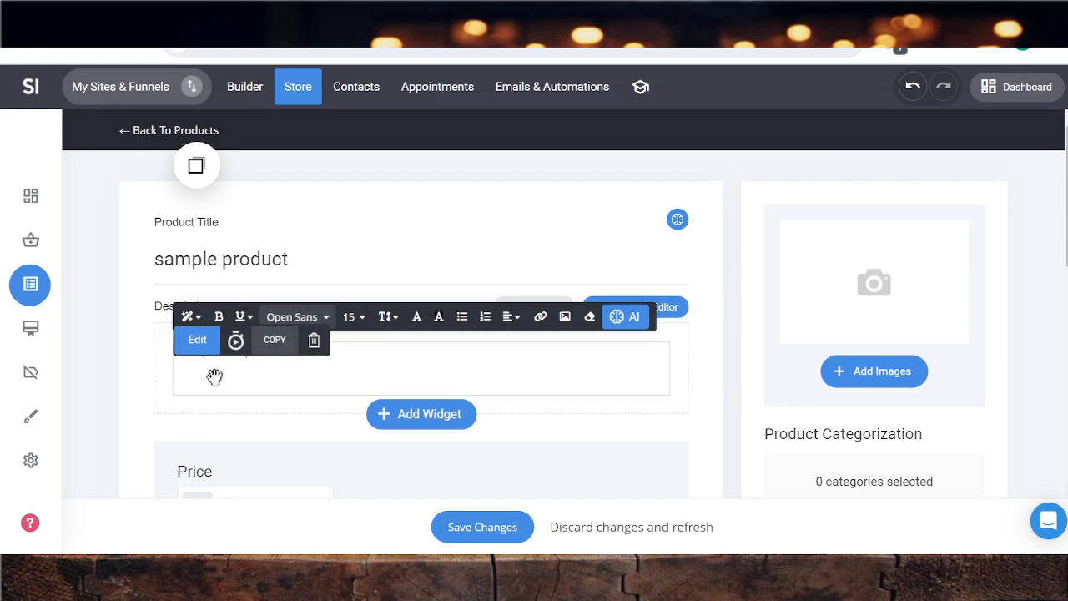
pyautogui.moveTo(294, 353); pyautogui.dragTo(173, 353)
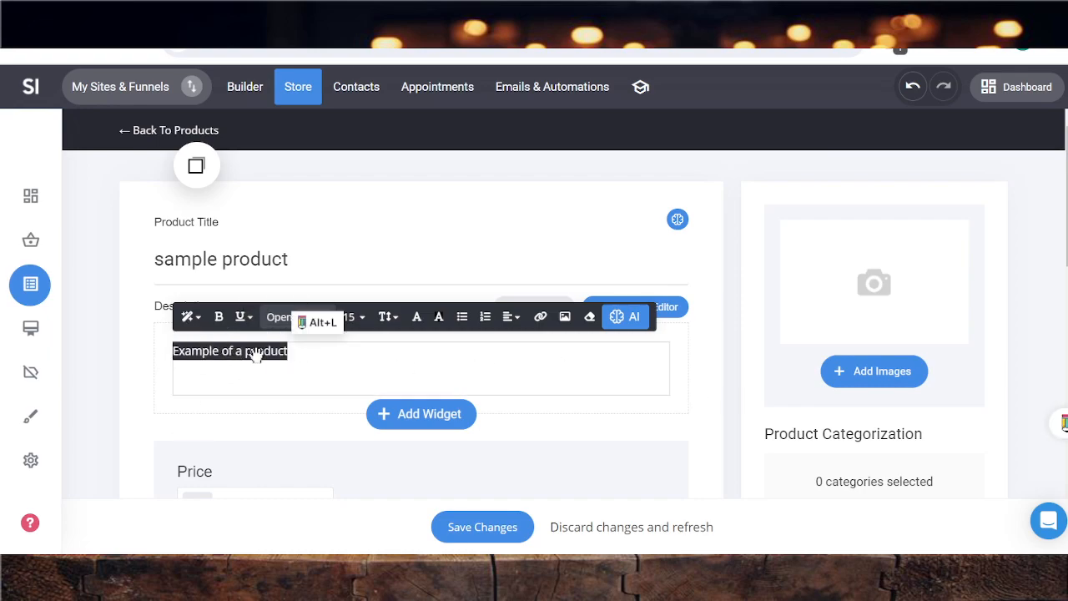
pyautogui.click(624, 318)
pyautogui.click(628, 257)
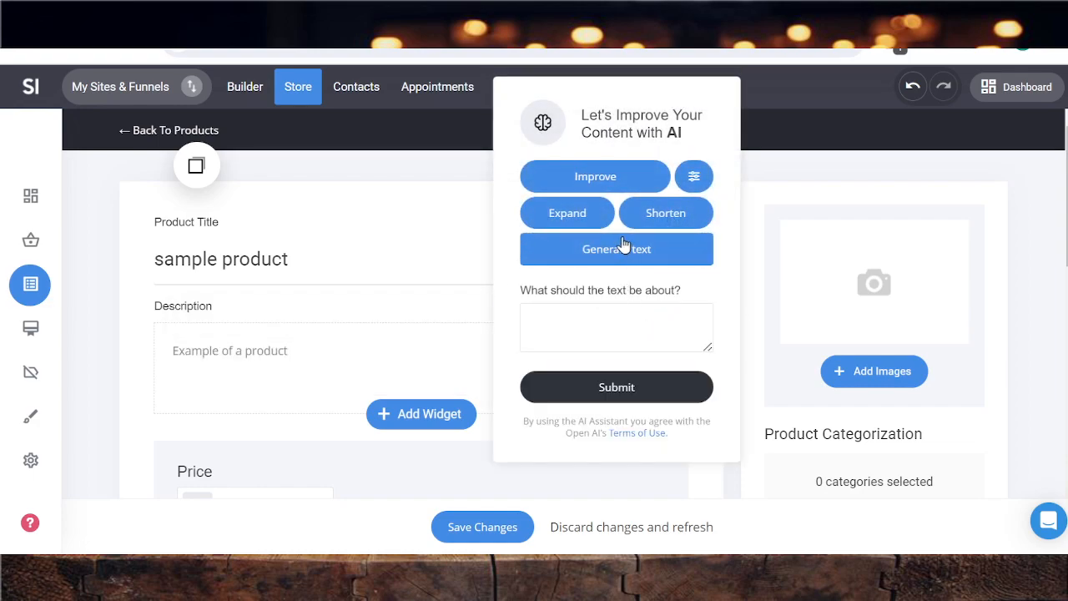
pyautogui.click(563, 215)
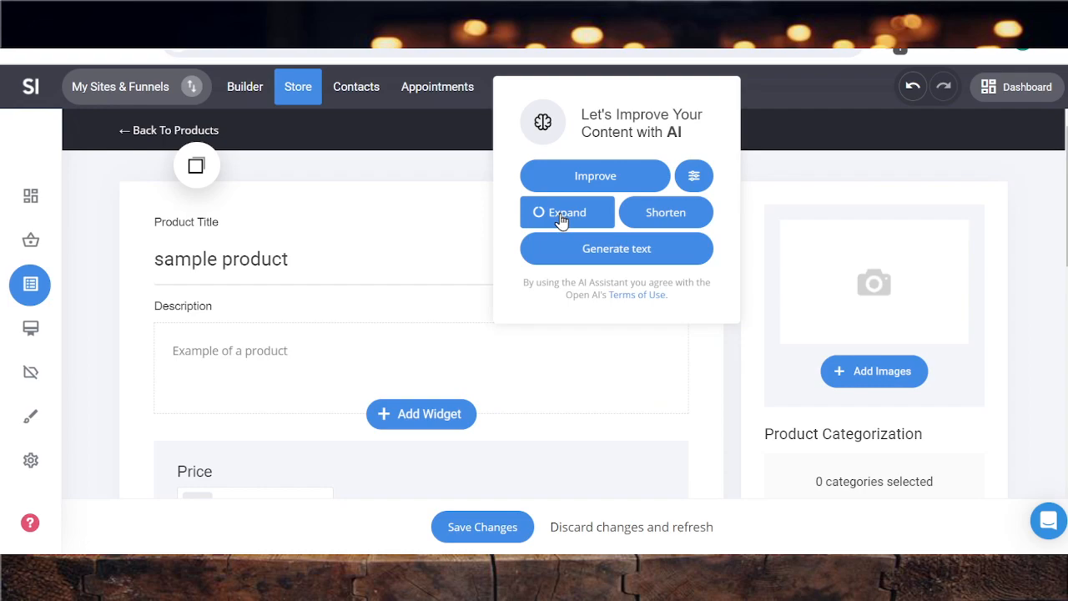
# Split the description into three paragraphs with blank lines before "It has redefined" and before "the iPhone continues"
pyautogui.scroll(-1, 438, 419)
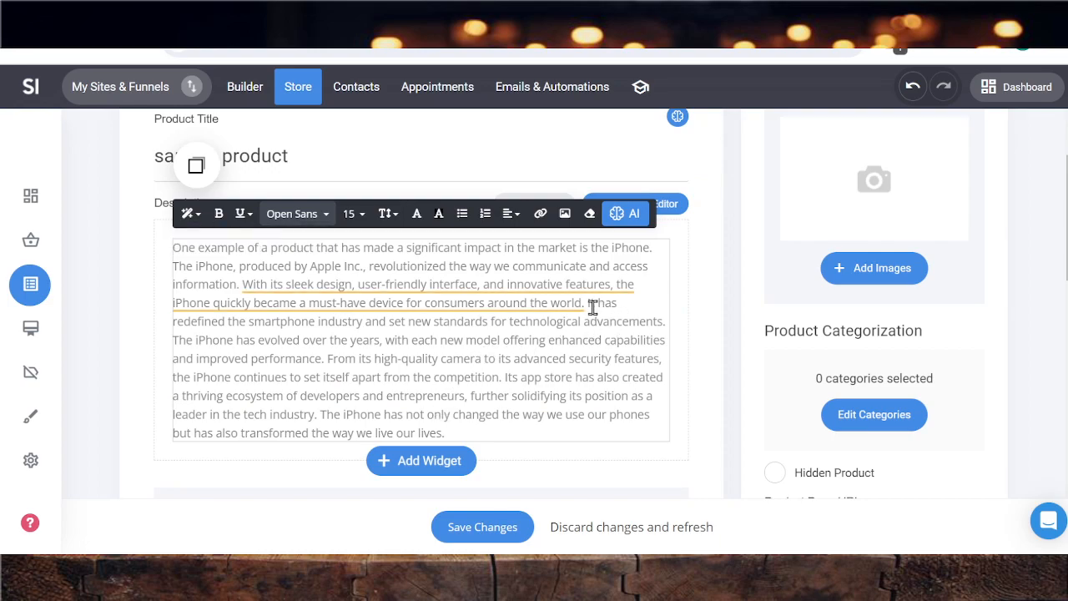
pyautogui.press('Return')
pyautogui.press('Return')
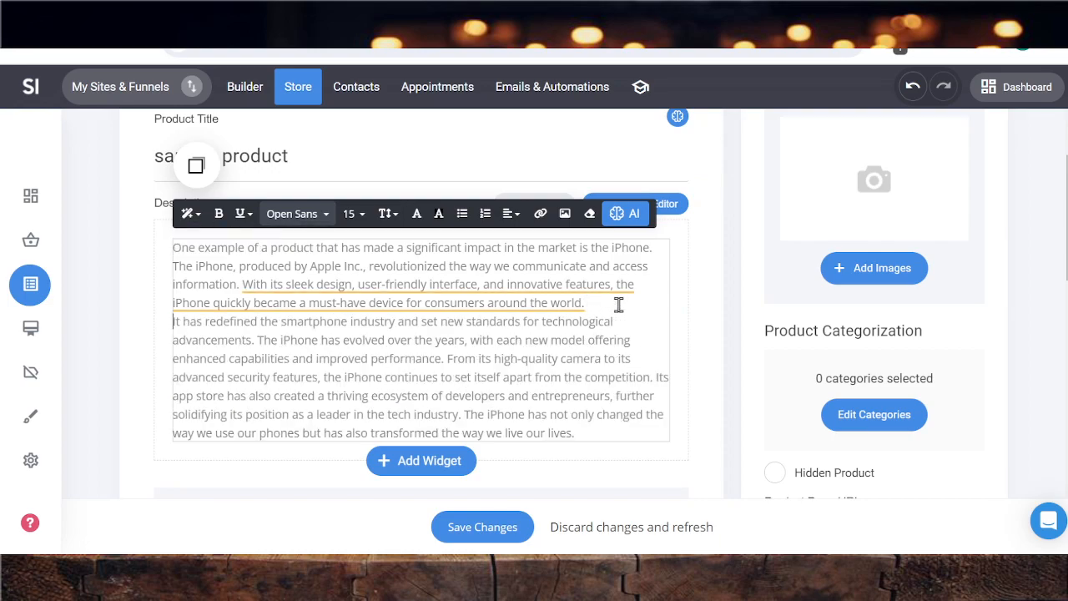
pyautogui.click(324, 395)
pyautogui.press('Return')
pyautogui.press('Return')
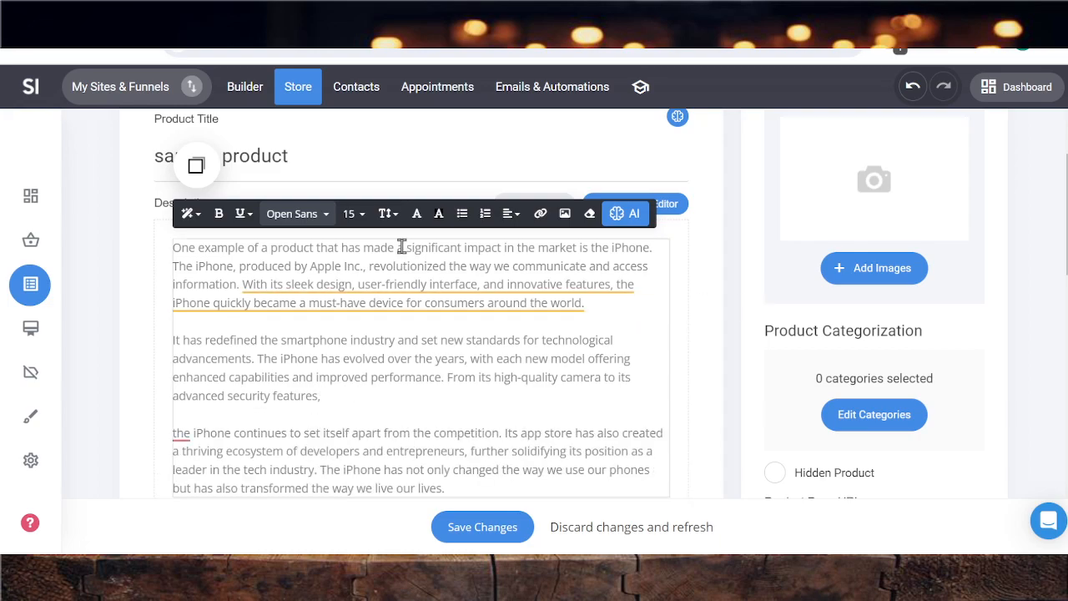
# Add the stock photo of the ice cream cone on a green toy car from the image directory as the product image
pyautogui.moveTo(248, 283)
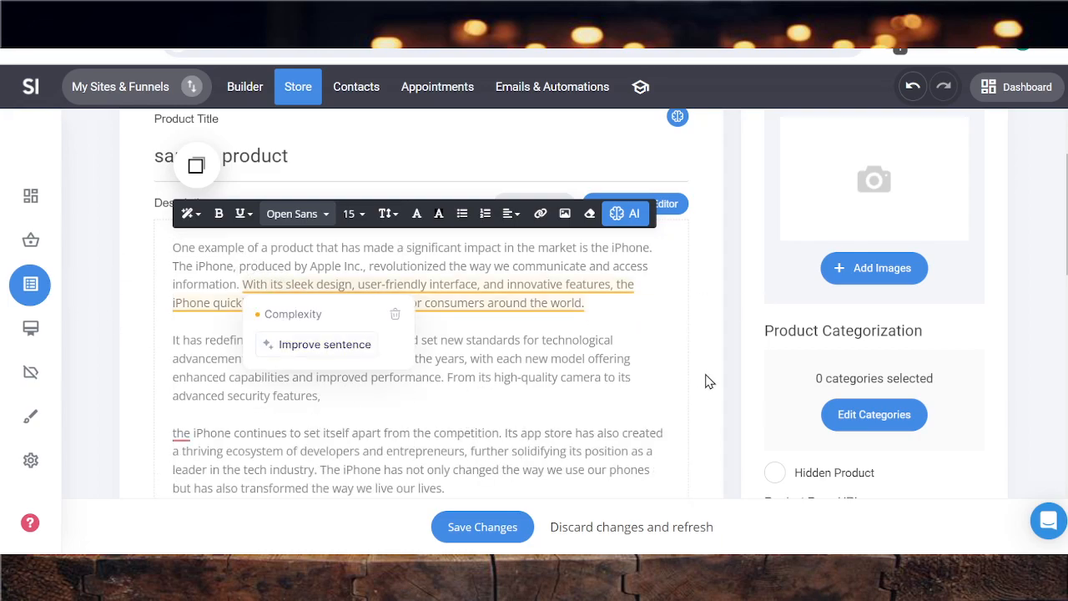
pyautogui.click(904, 277)
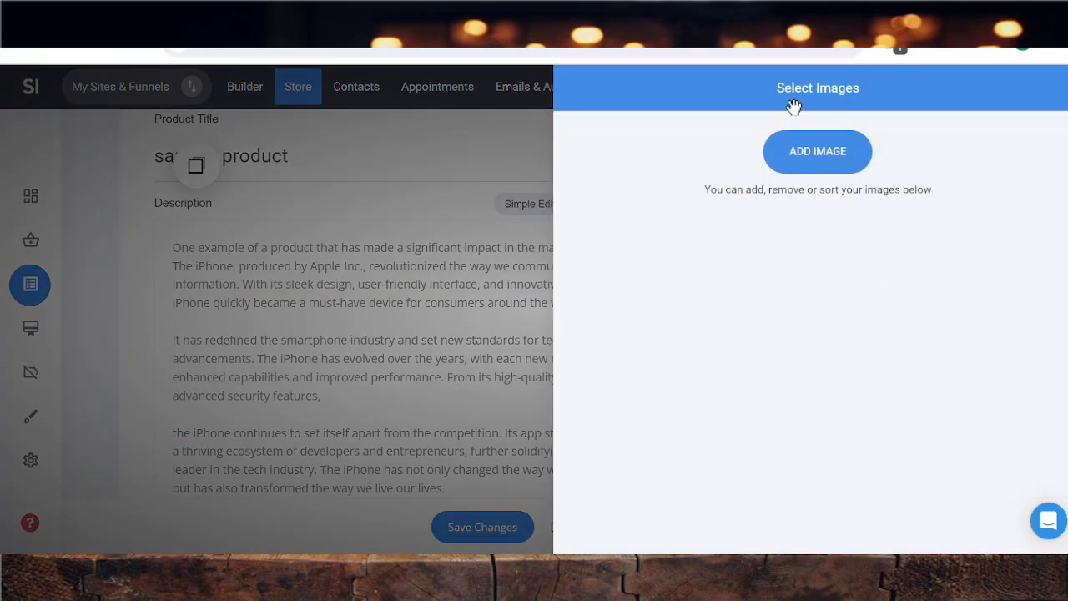
pyautogui.click(802, 155)
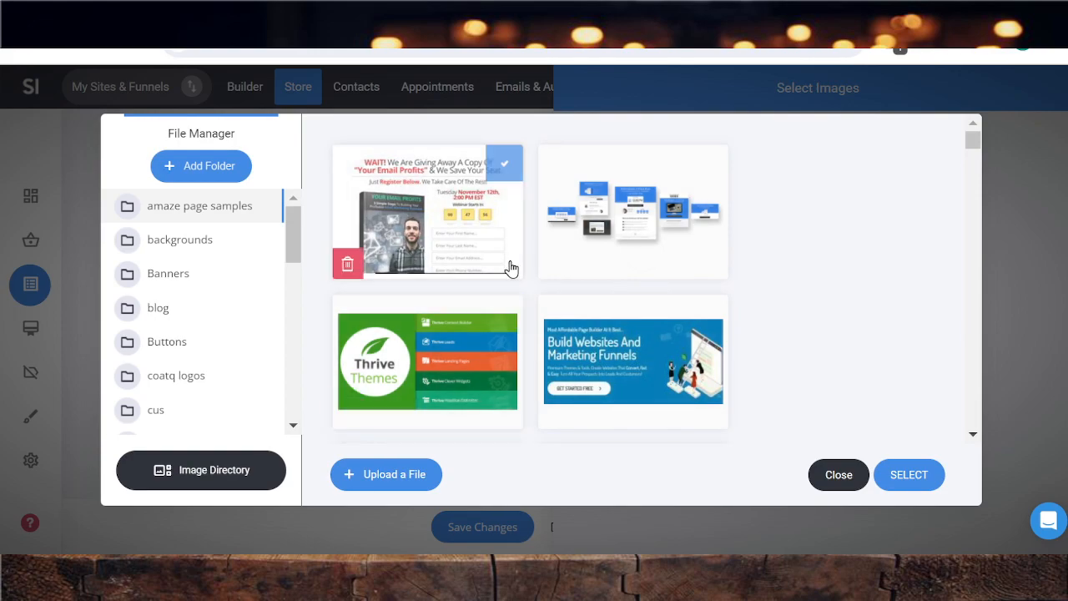
pyautogui.scroll(-3, 549, 325)
pyautogui.scroll(-10, 549, 325)
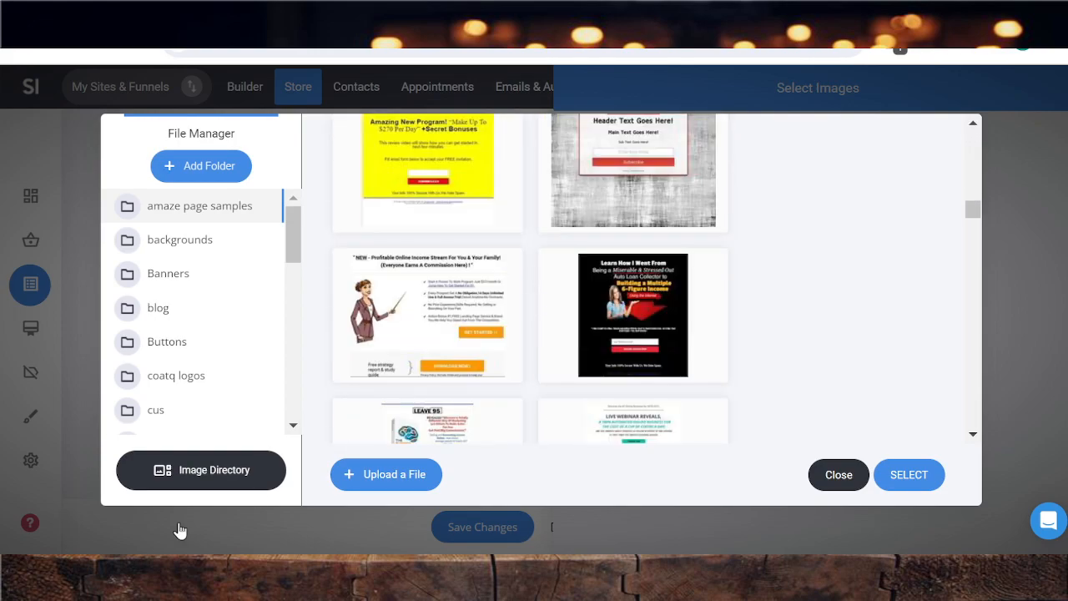
pyautogui.scroll(-3, 198, 415)
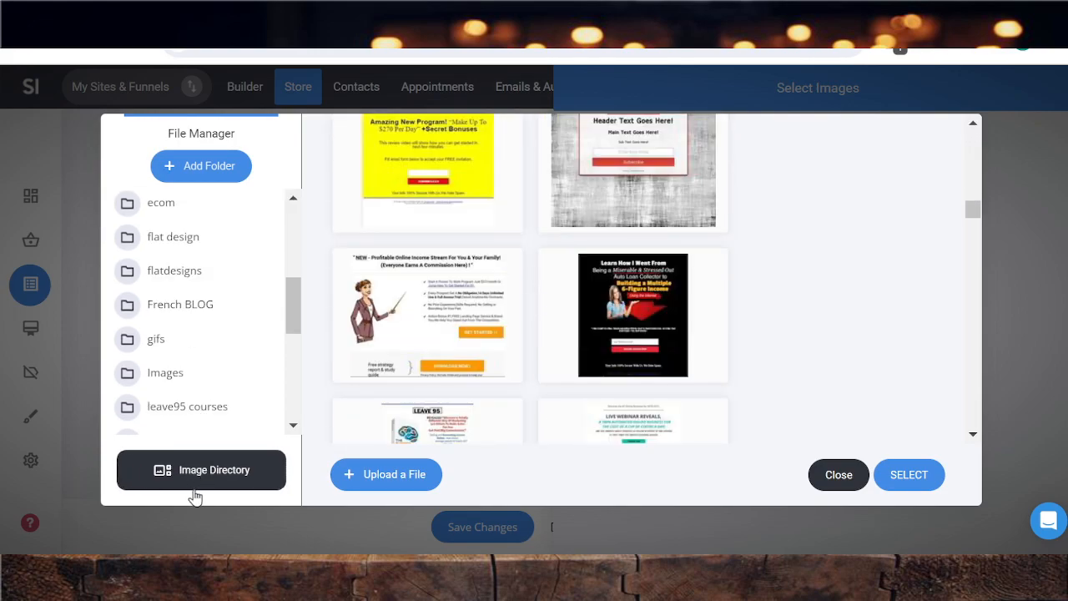
pyautogui.click(200, 482)
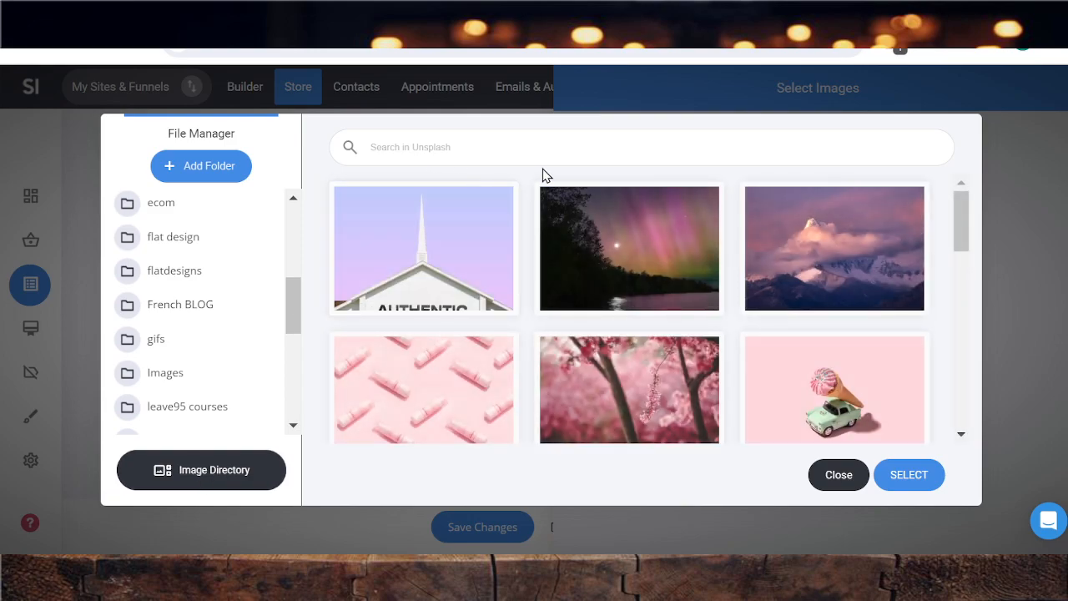
pyautogui.click(844, 377)
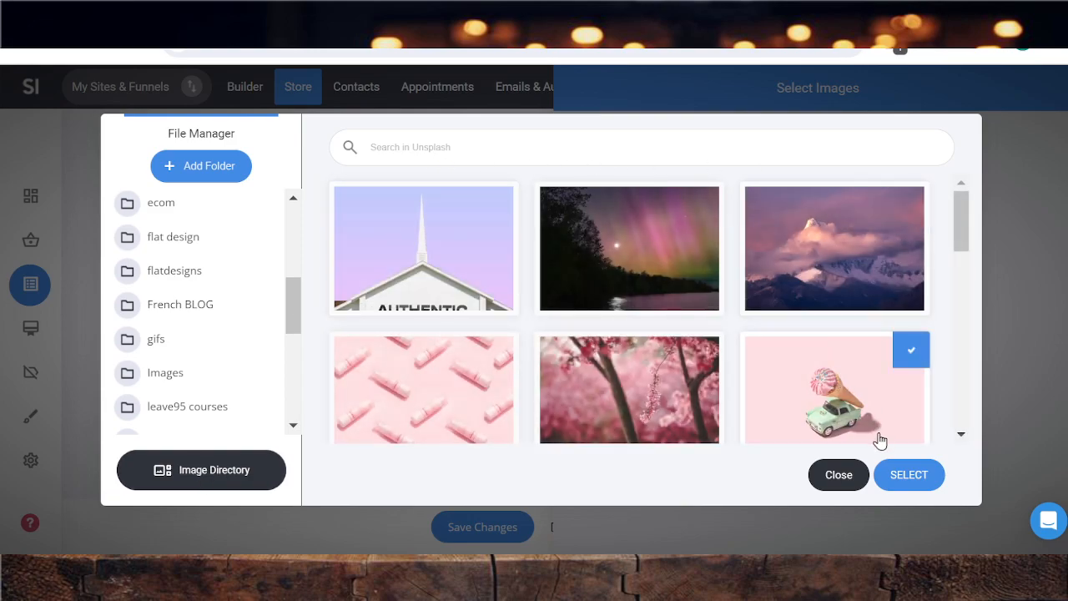
pyautogui.click(907, 473)
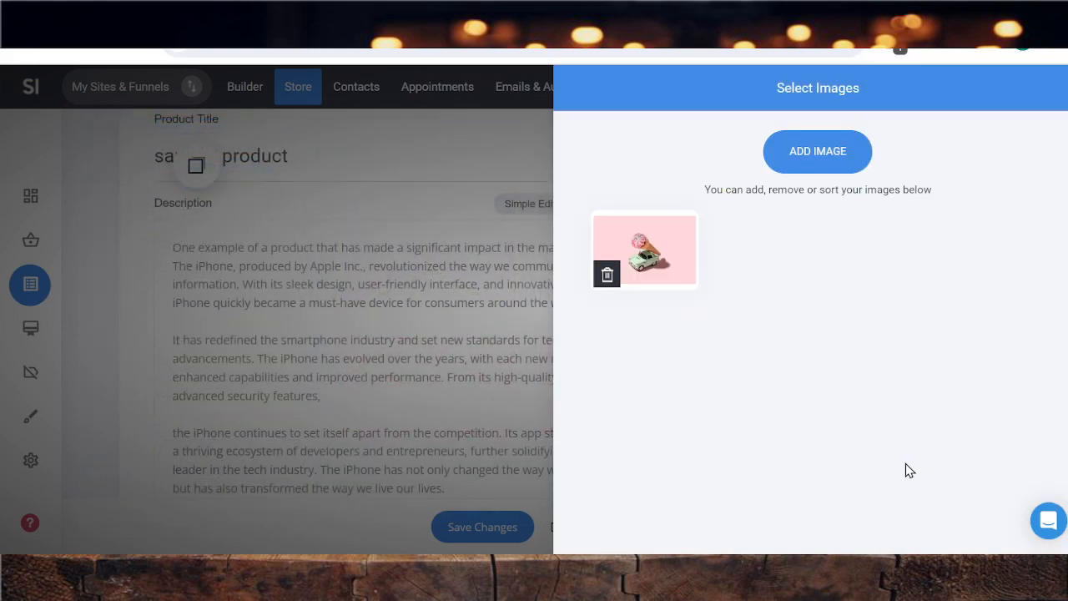
pyautogui.click(455, 170)
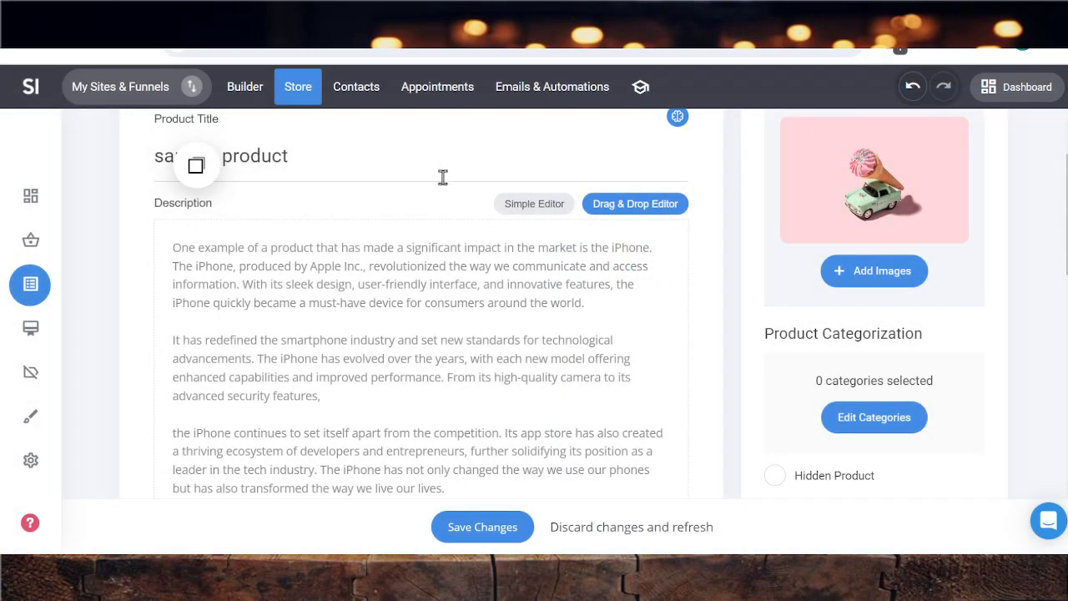
# Create a product category named Electronics and assign the product to it
pyautogui.scroll(-1, 932, 380)
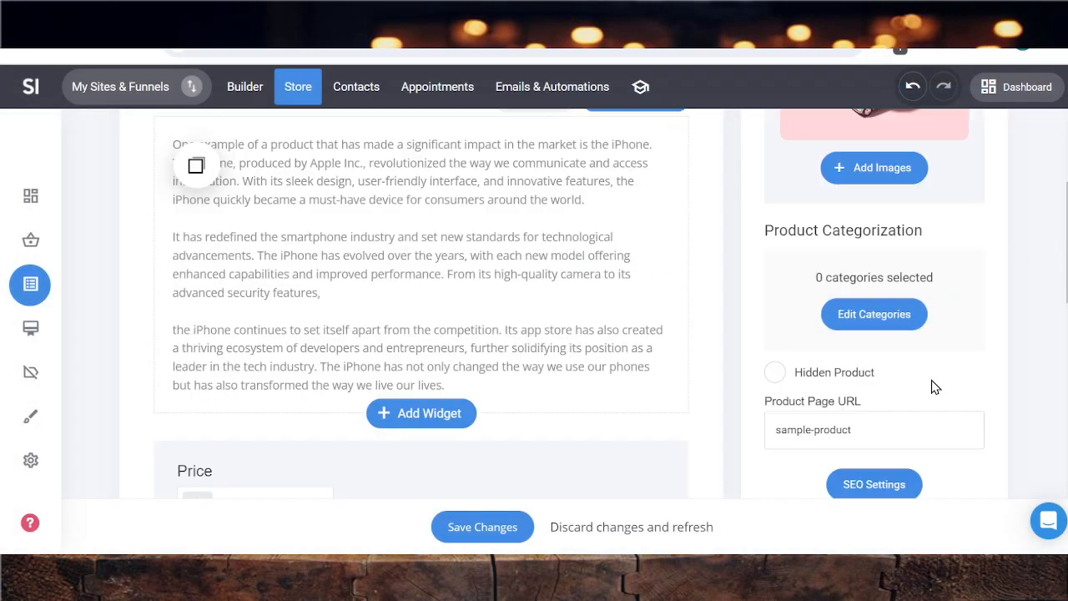
pyautogui.click(878, 313)
pyautogui.click(449, 252)
pyautogui.click(460, 209)
pyautogui.click(467, 243)
pyautogui.click(472, 240)
pyautogui.click(551, 202)
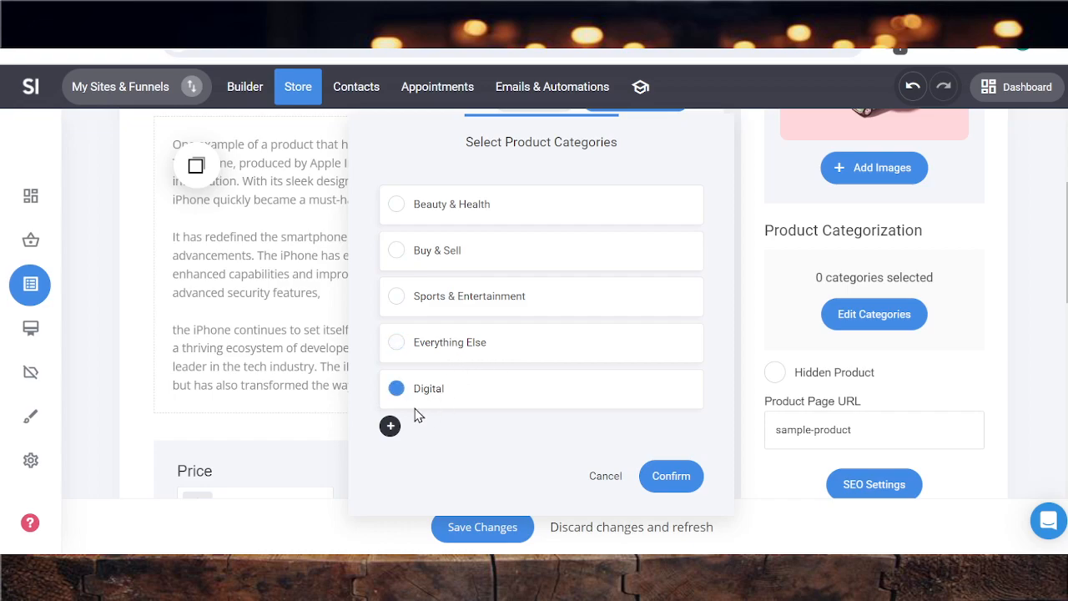
pyautogui.click(390, 427)
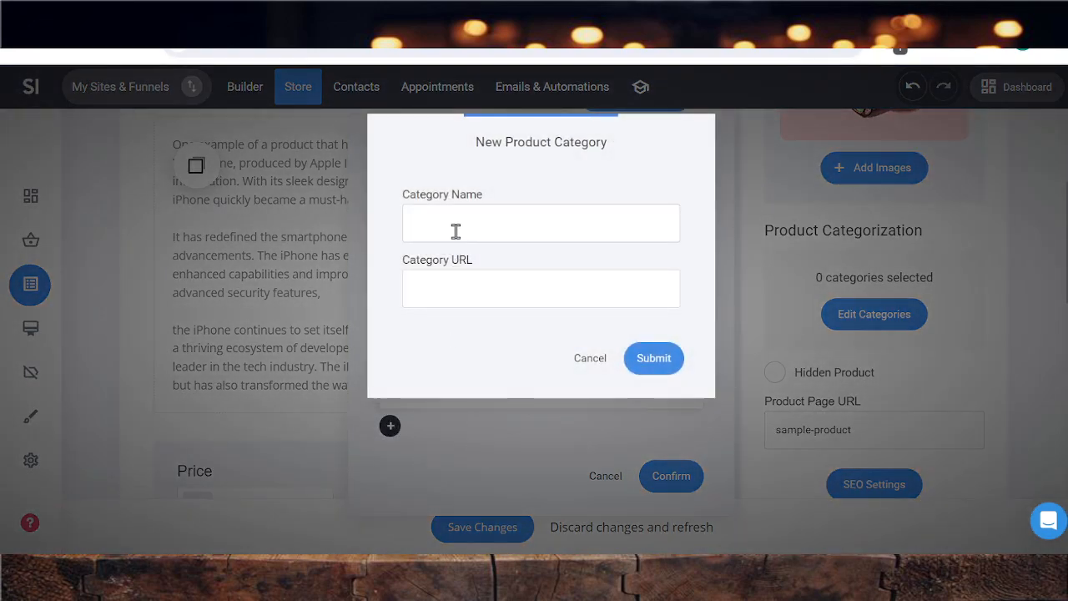
pyautogui.write('E')
pyautogui.write('lectronics')
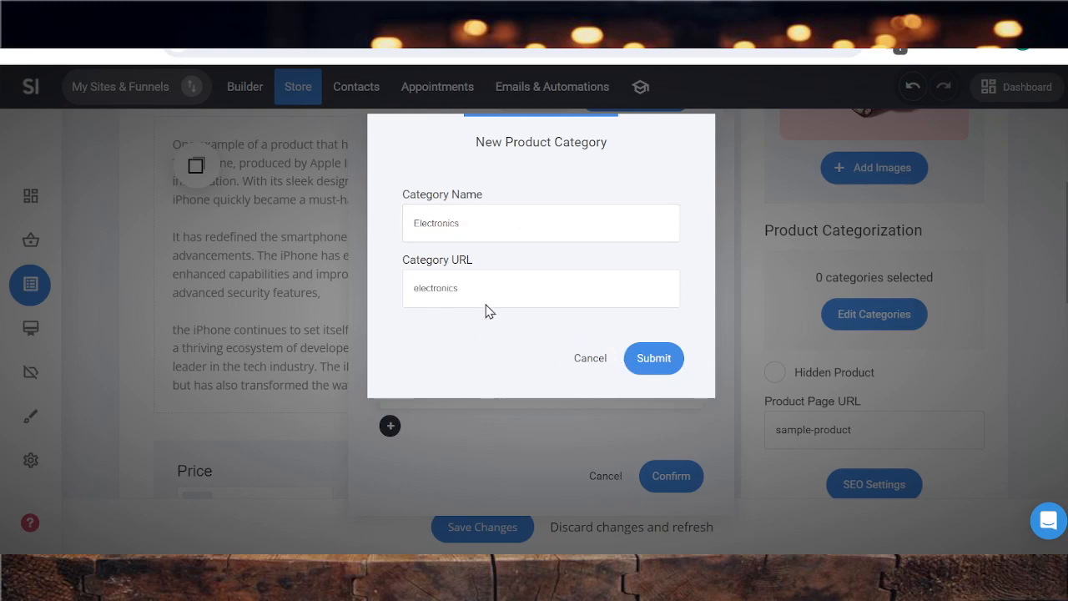
pyautogui.click(655, 363)
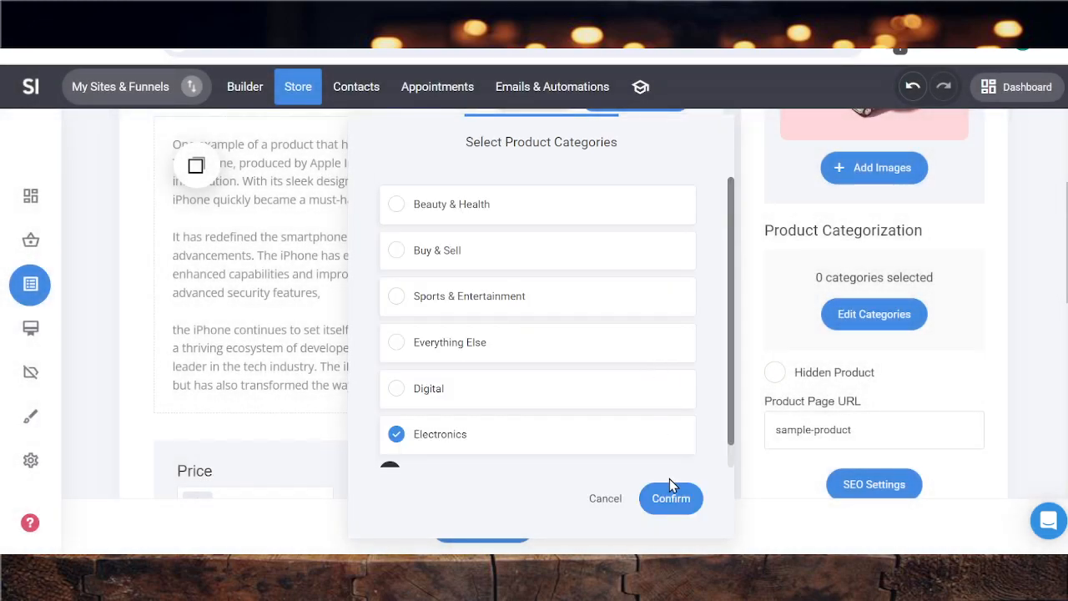
pyautogui.click(685, 499)
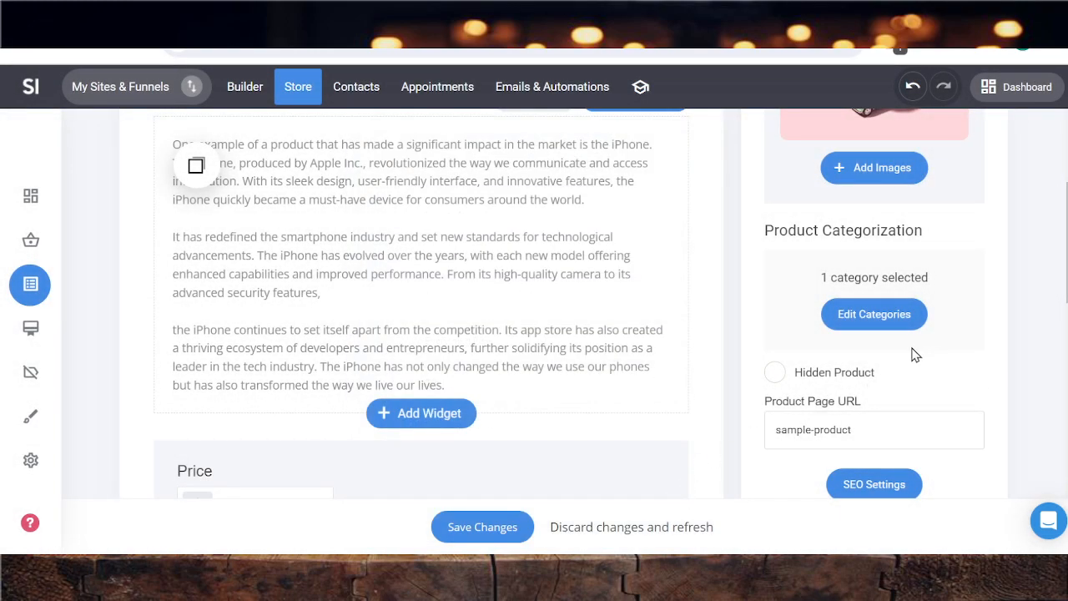
# Set the product price to $400 and put it on sale at a sale price of $200
pyautogui.scroll(-1, 913, 354)
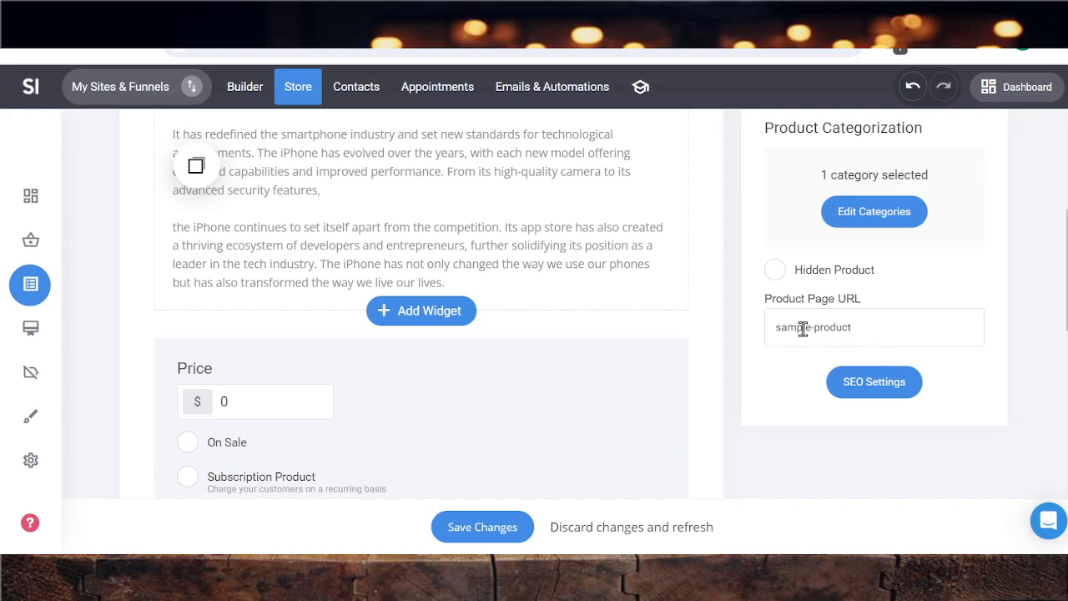
pyautogui.scroll(3, 286, 238)
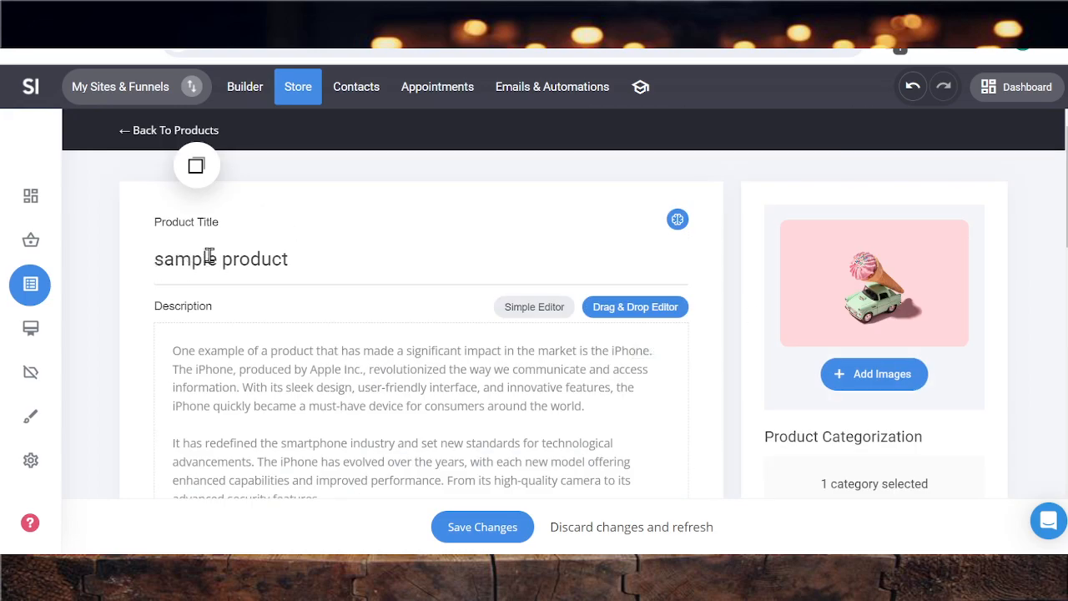
pyautogui.scroll(-2, 827, 384)
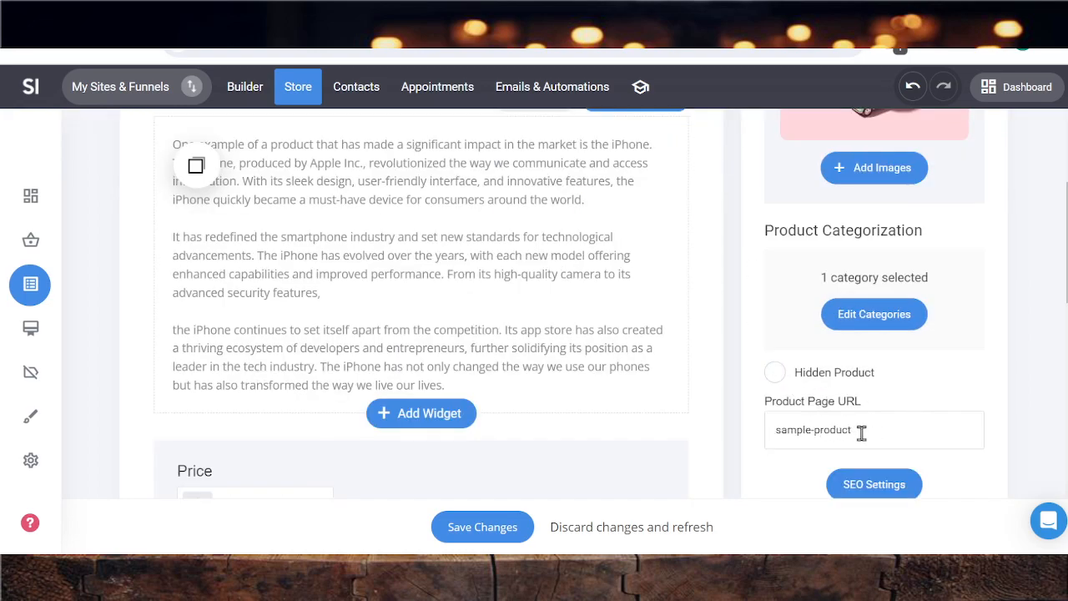
pyautogui.scroll(-3, 861, 433)
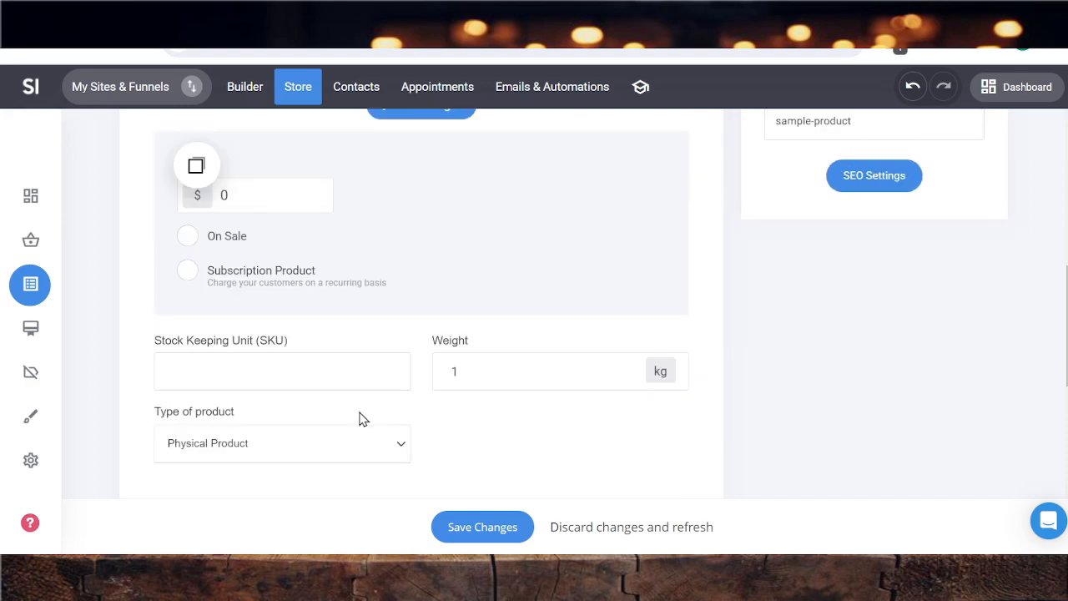
pyautogui.scroll(1, 258, 238)
pyautogui.click(233, 294)
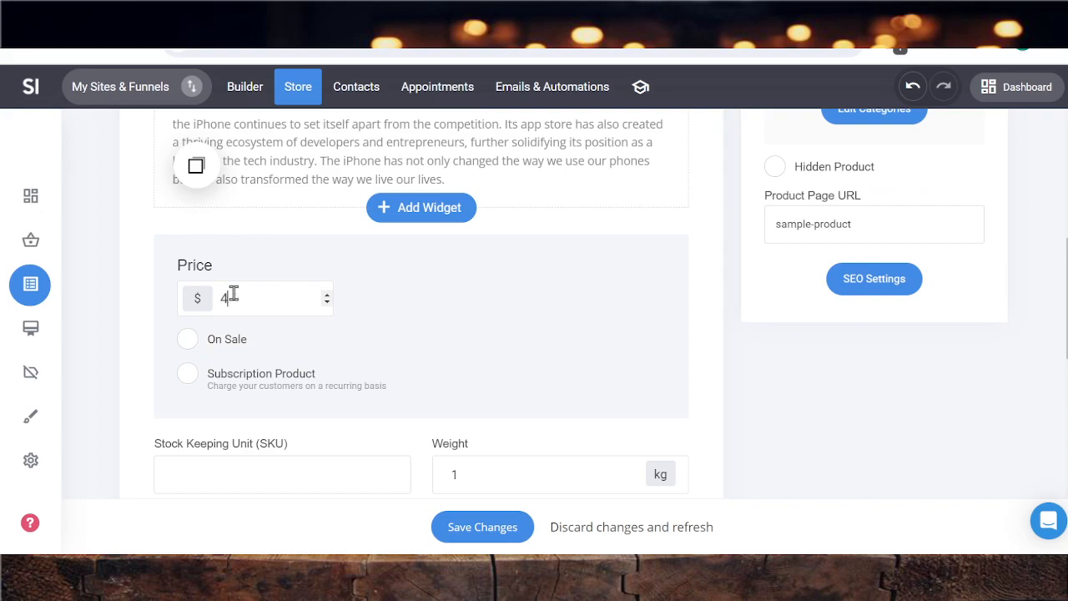
pyautogui.click(188, 342)
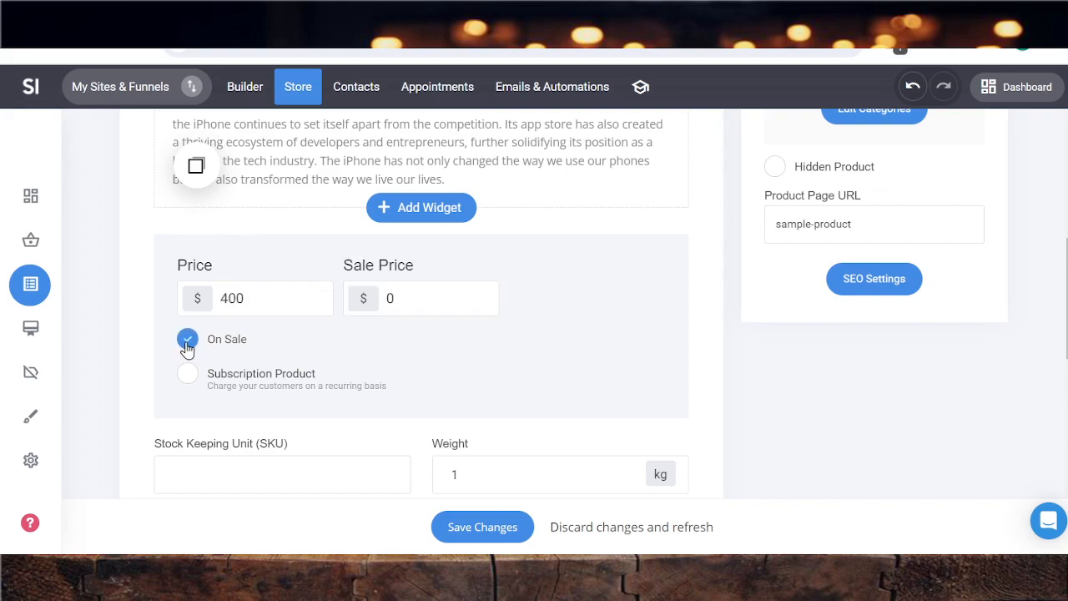
pyautogui.doubleClick(386, 299)
# Make the product a subscription with ongoing payments charged every 1 month
pyautogui.click(188, 375)
pyautogui.click(188, 376)
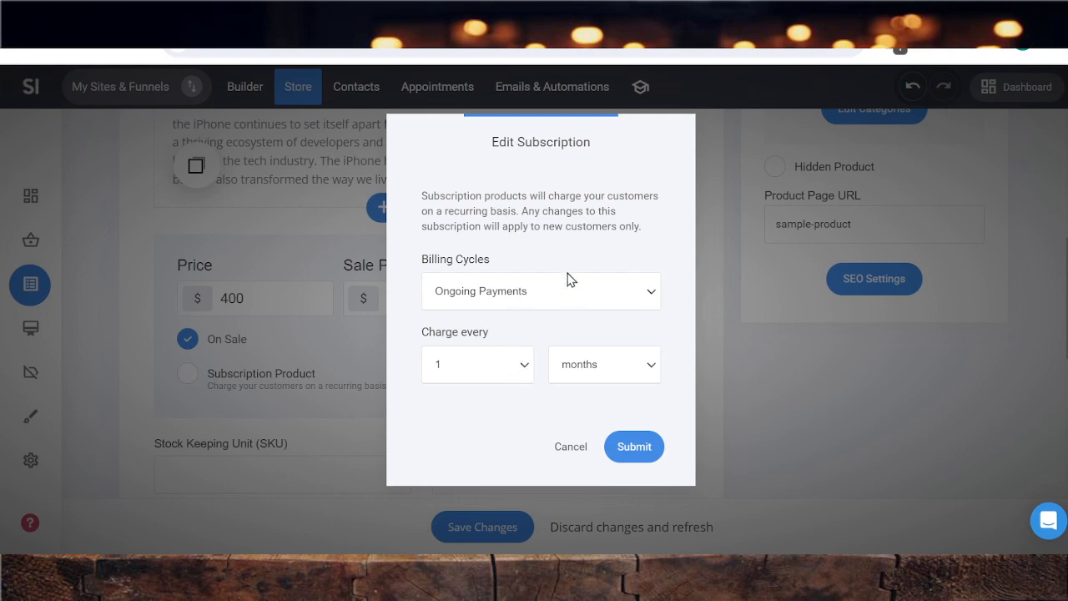
pyautogui.click(632, 451)
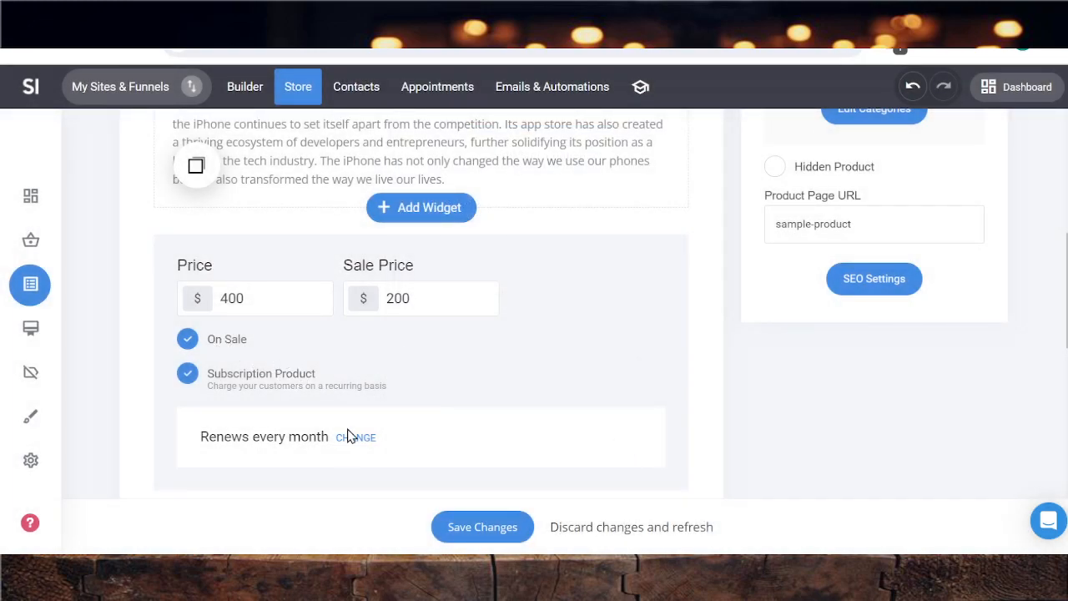
# Turn off the subscription option and set the product's SKU to sk2
pyautogui.scroll(-1, 421, 347)
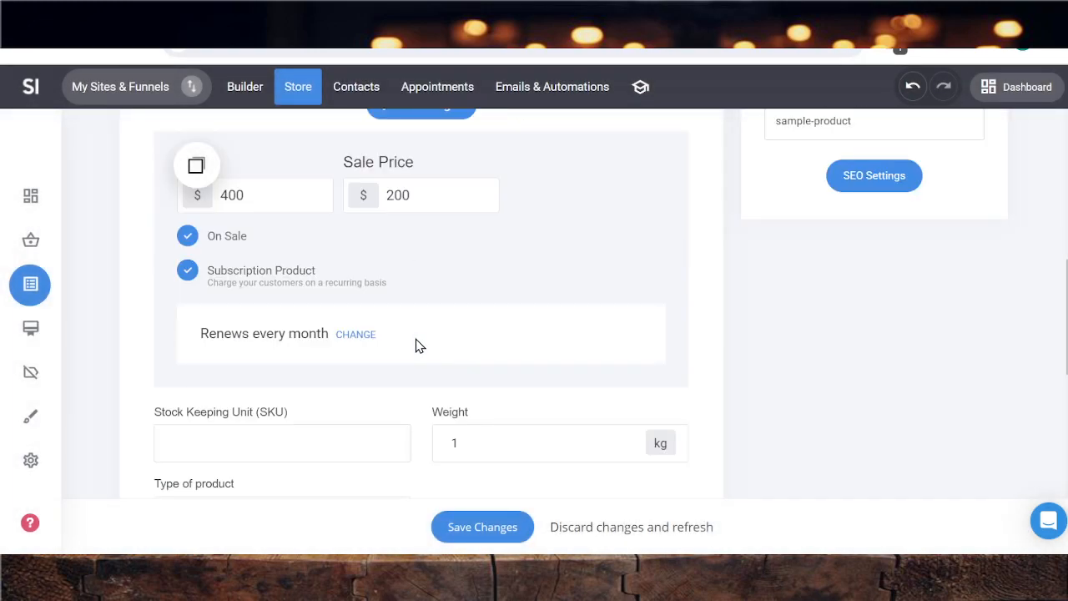
pyautogui.click(188, 271)
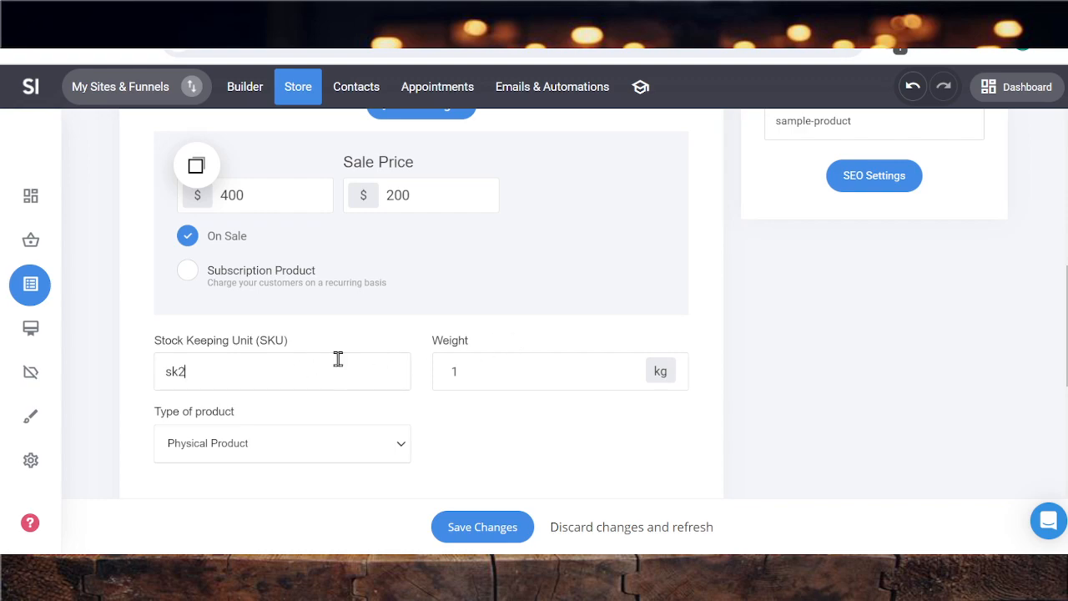
pyautogui.scroll(-1, 339, 357)
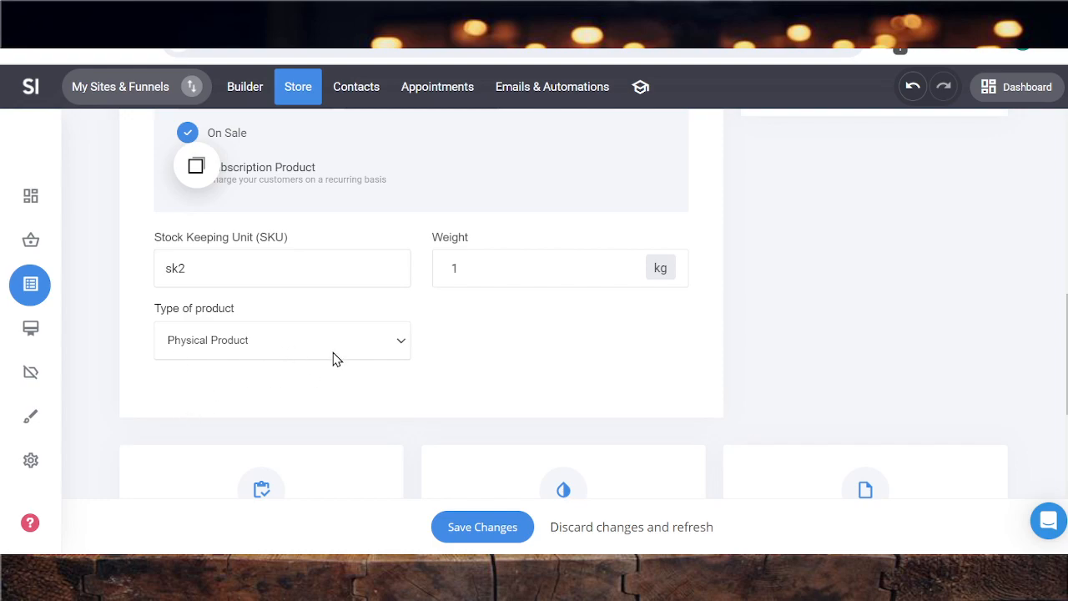
# Turn on inventory tracking for the product
pyautogui.scroll(-2, 394, 352)
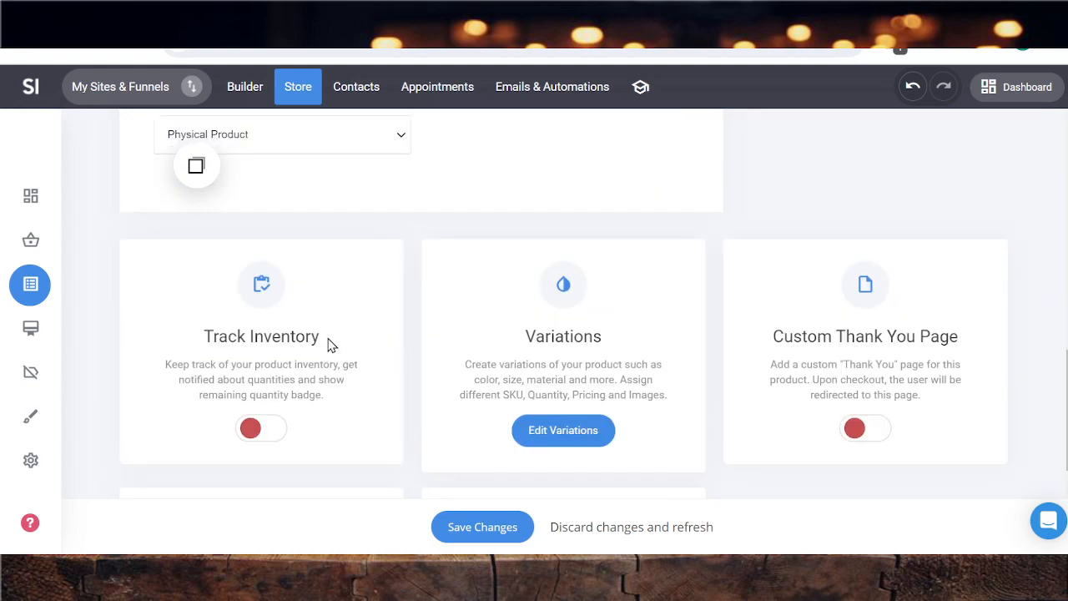
pyautogui.click(265, 431)
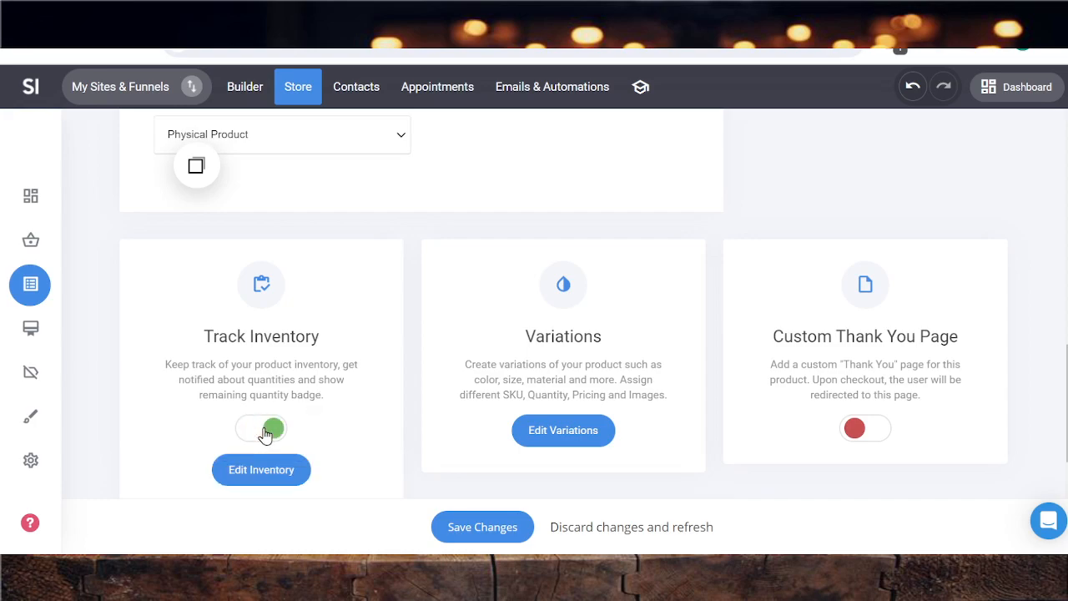
pyautogui.scroll(-1, 288, 418)
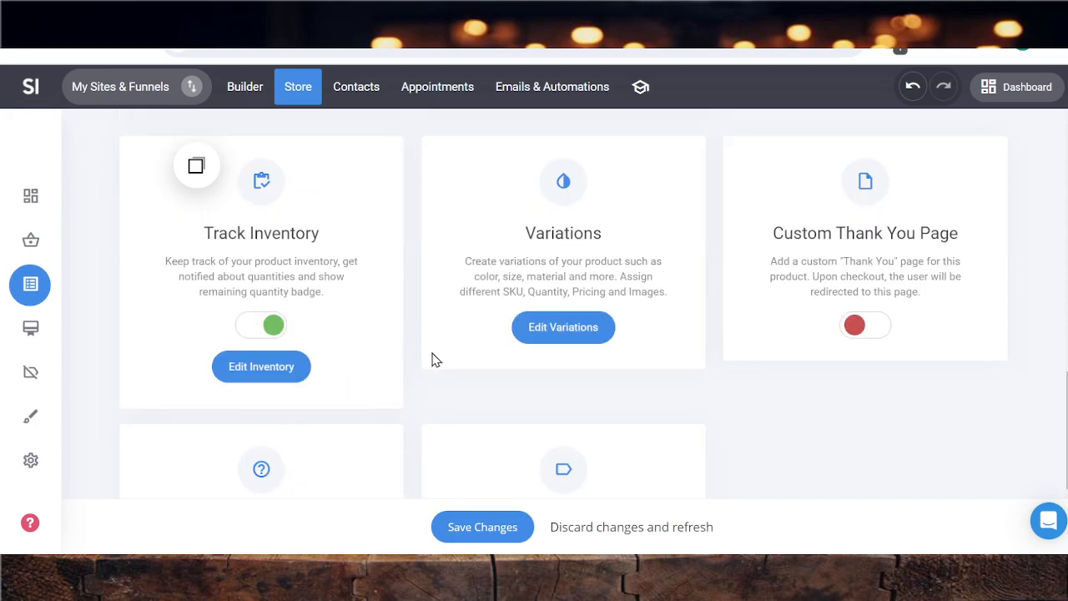
# Enable the custom thank you page and redirect buyers to the Thank-Purchase page of the "6 Thank type pages 42" group in the same tab
pyautogui.scroll(1, 433, 359)
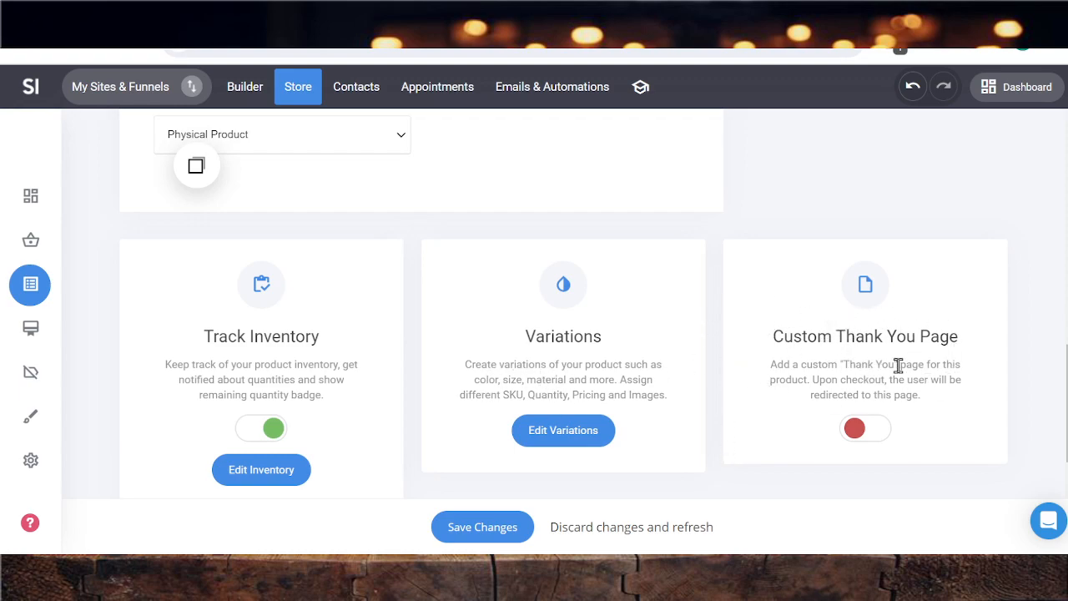
pyautogui.scroll(4, 587, 315)
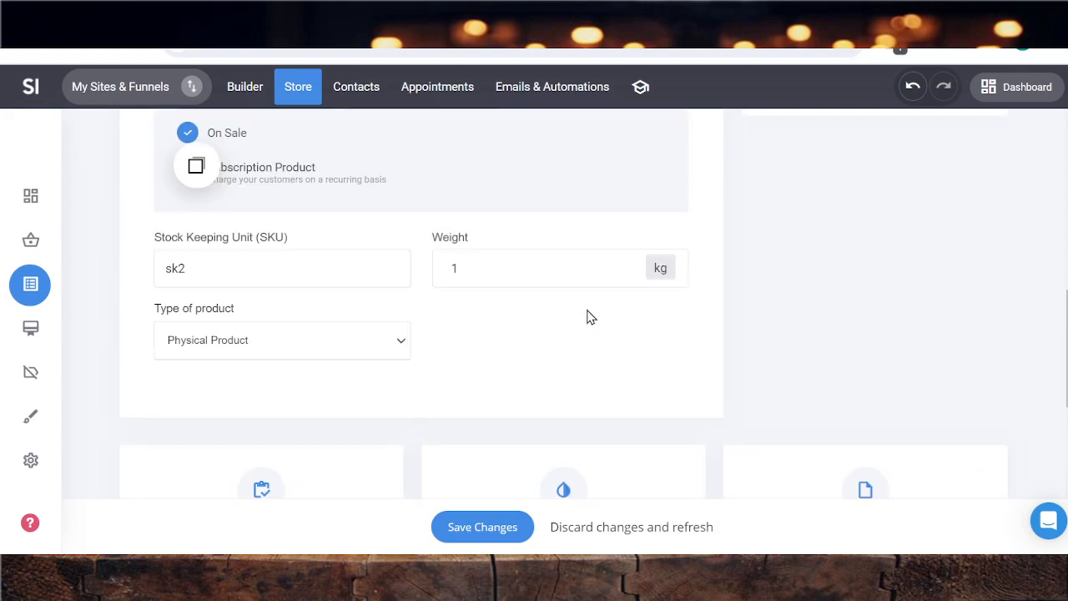
pyautogui.scroll(-4, 588, 315)
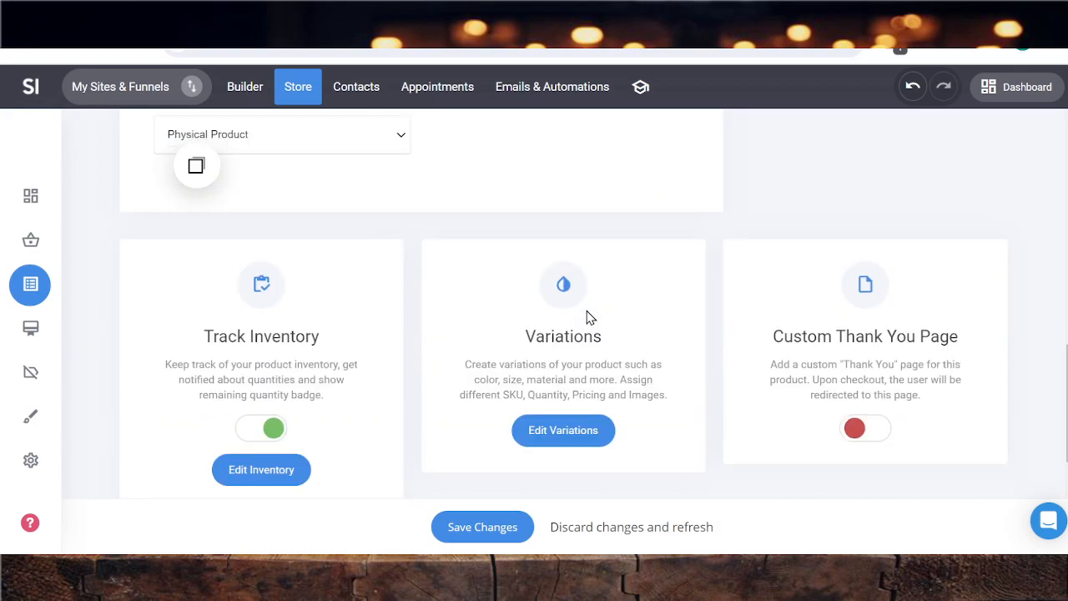
pyautogui.click(871, 438)
pyautogui.scroll(-3, 868, 436)
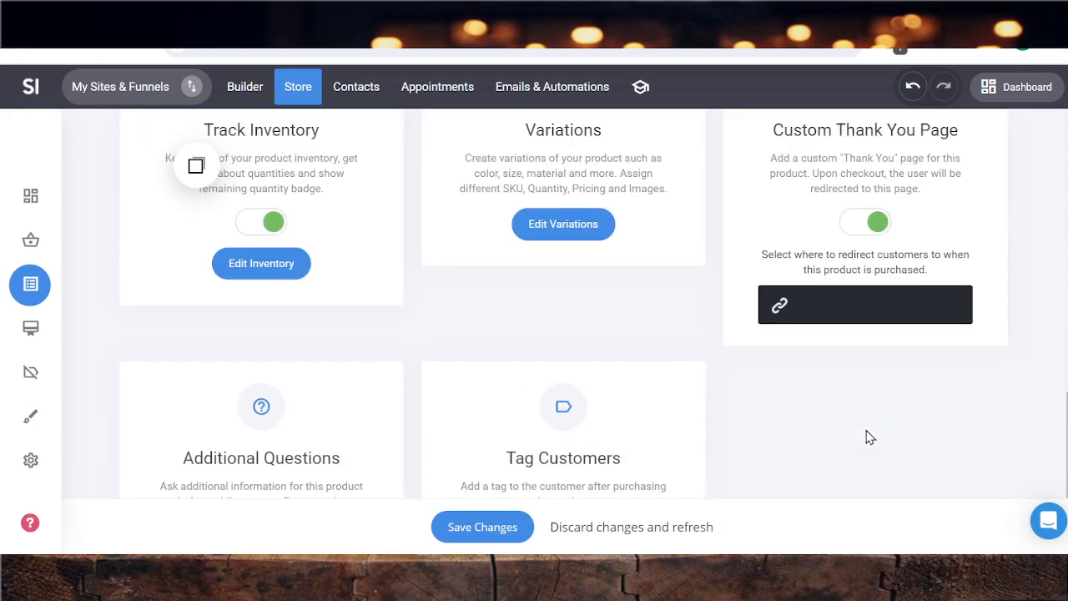
pyautogui.click(842, 306)
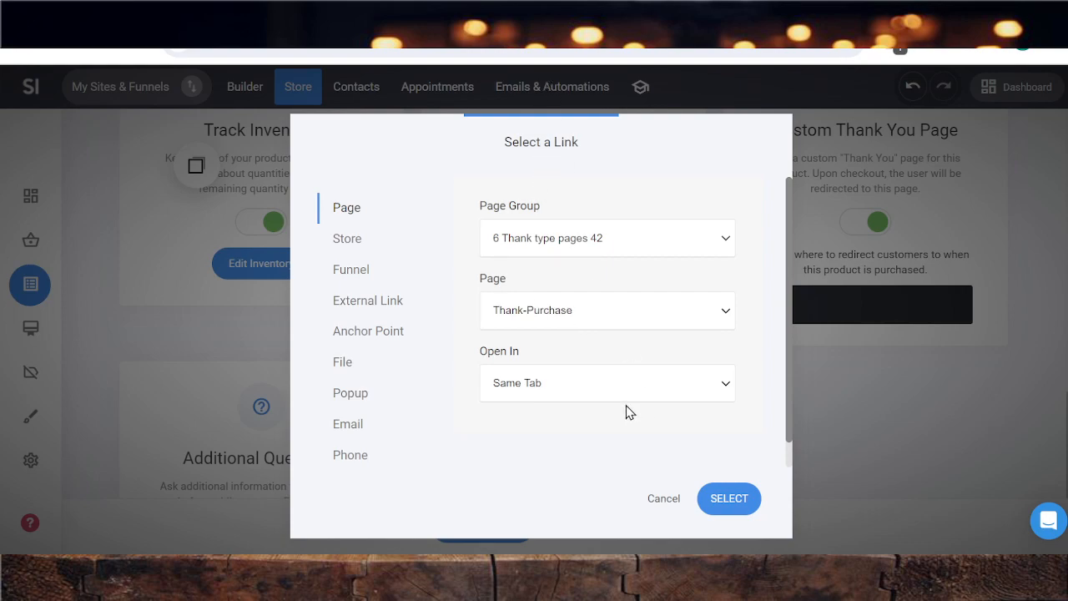
pyautogui.click(724, 498)
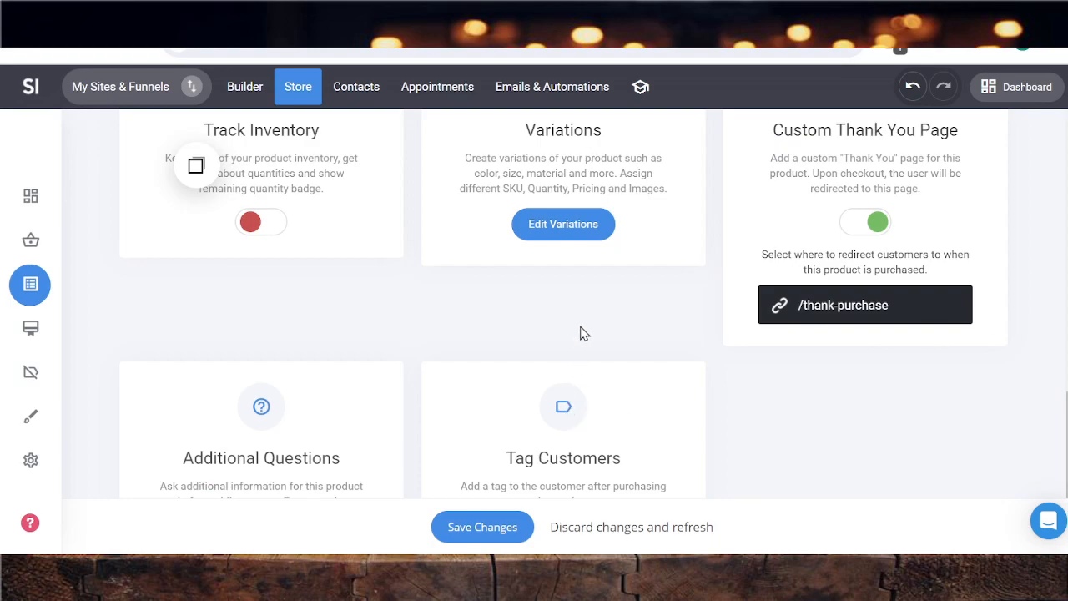
# Create a new customer tag named ecom in the product's tag settings and close the tag selection
pyautogui.scroll(-2, 803, 325)
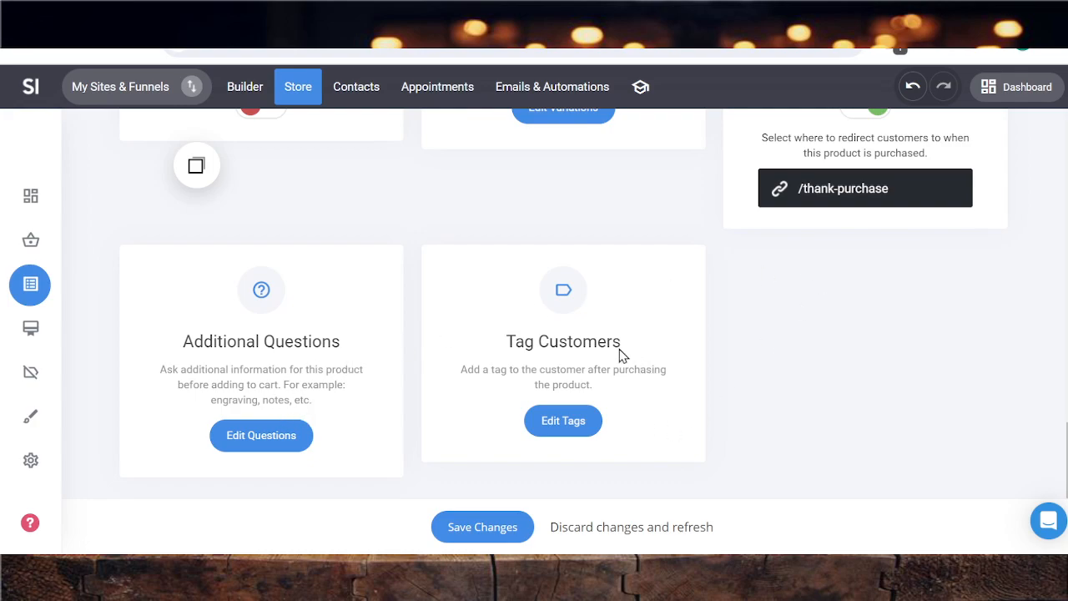
pyautogui.click(575, 431)
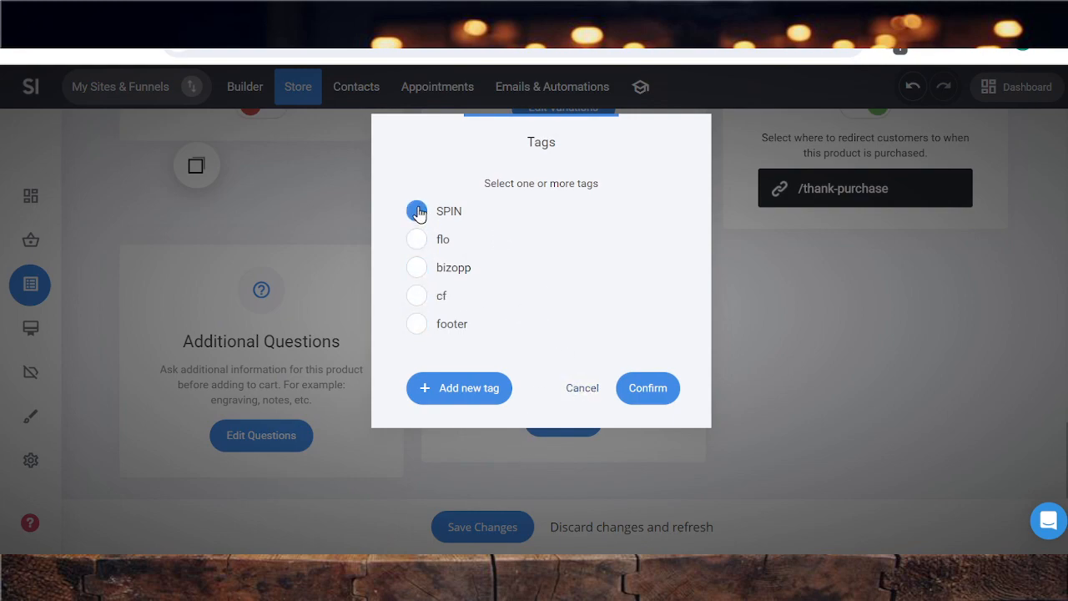
pyautogui.click(444, 396)
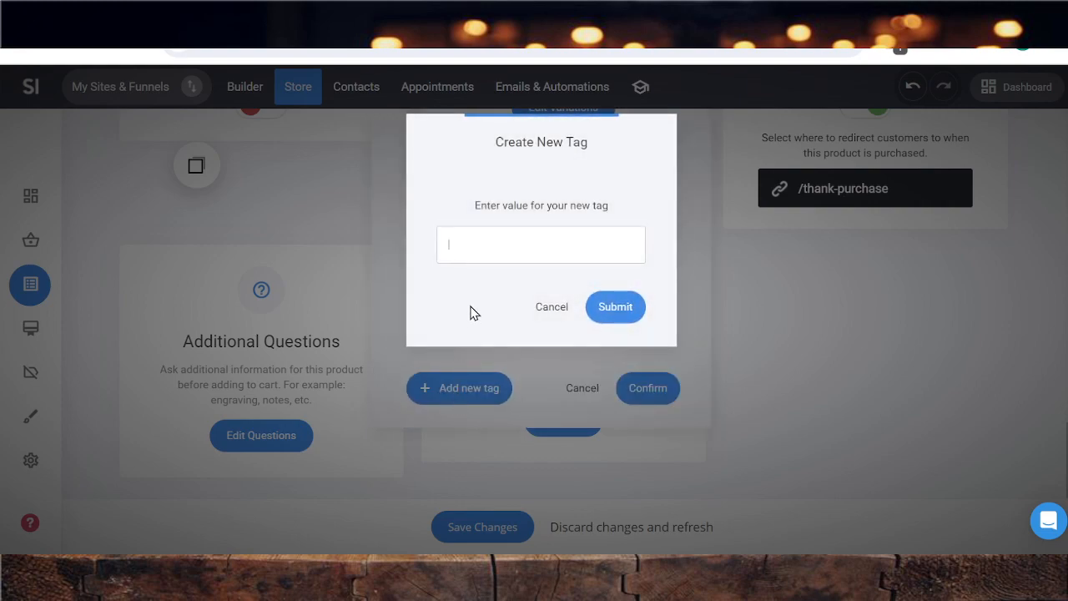
pyautogui.write('ecom')
pyautogui.click(630, 310)
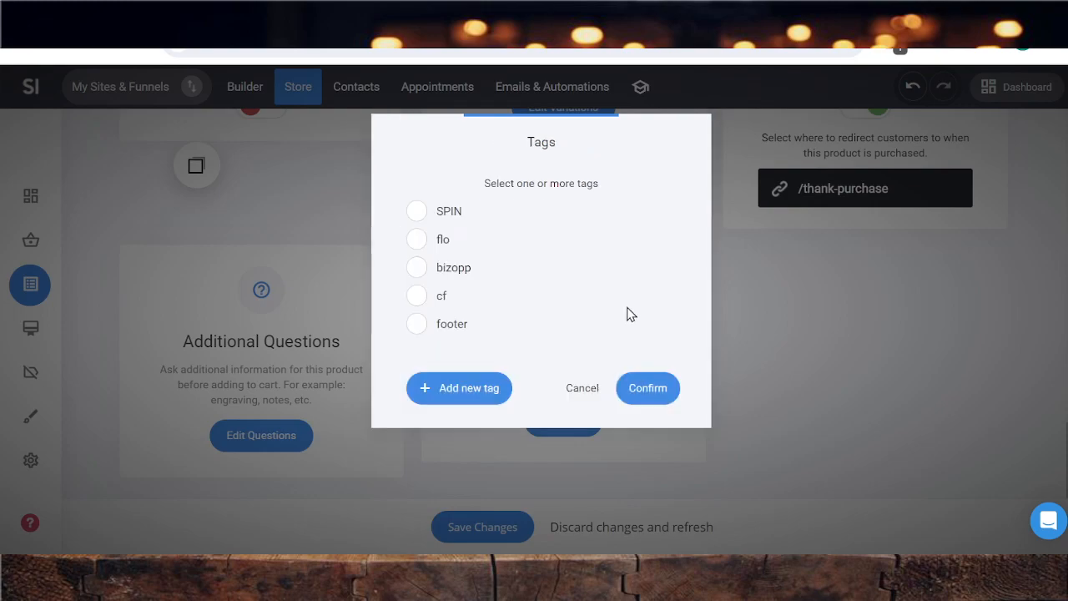
pyautogui.click(639, 421)
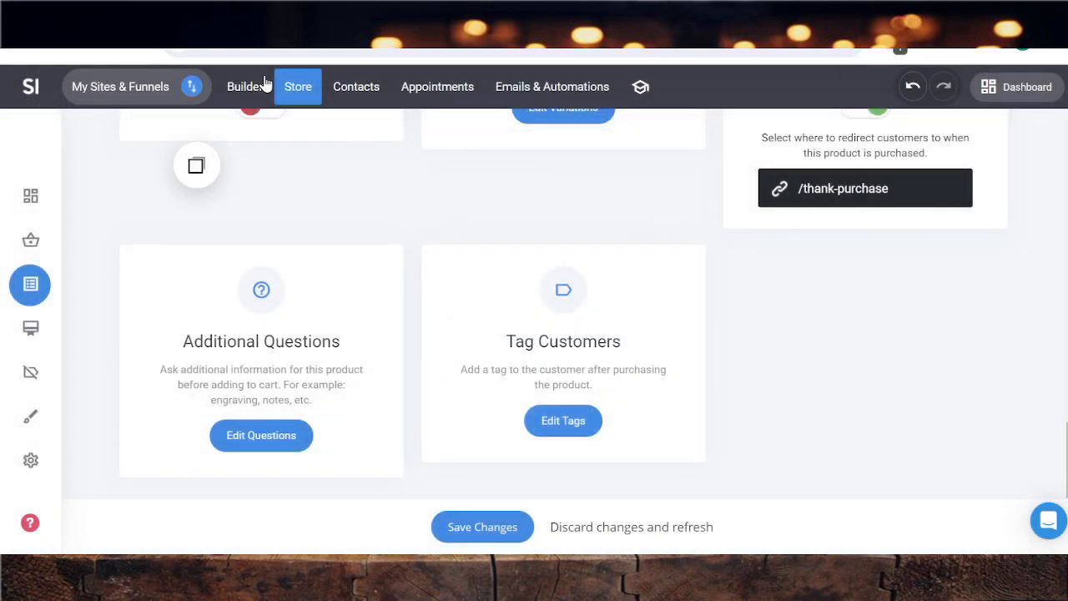
# Review the product's settings from the title down to the customer tags and save the changes
pyautogui.scroll(15, 634, 225)
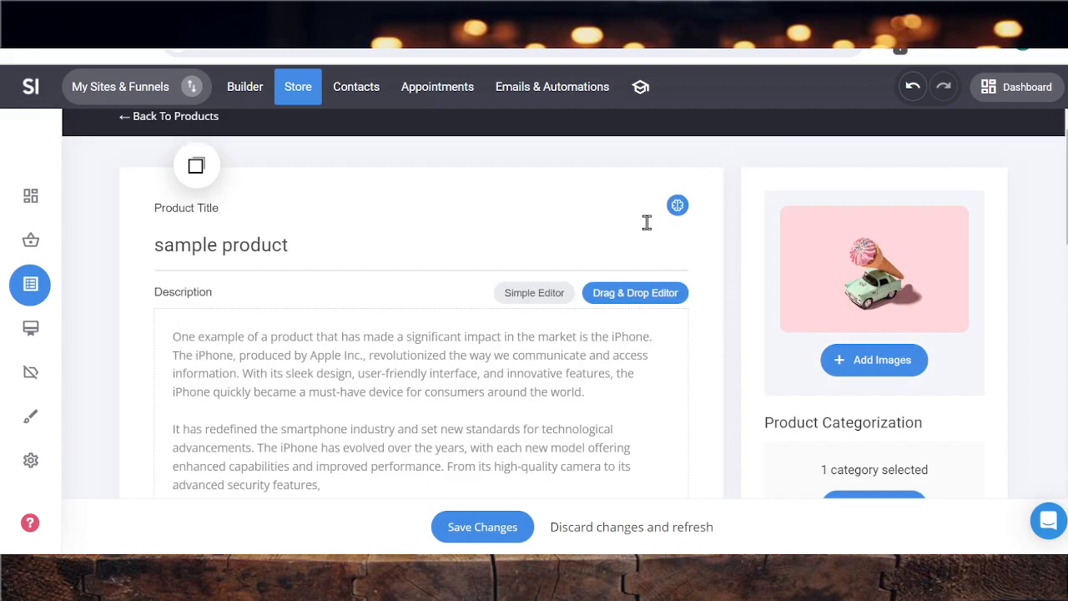
pyautogui.scroll(-5, 647, 223)
pyautogui.scroll(4, 647, 223)
pyautogui.scroll(-5, 647, 223)
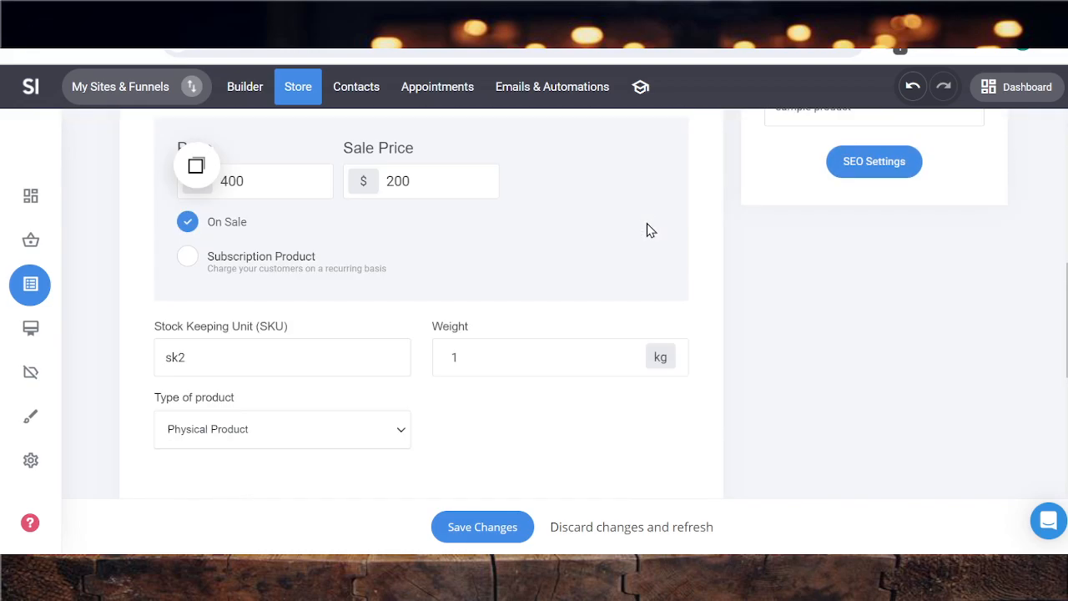
pyautogui.scroll(-6, 651, 231)
pyautogui.click(458, 536)
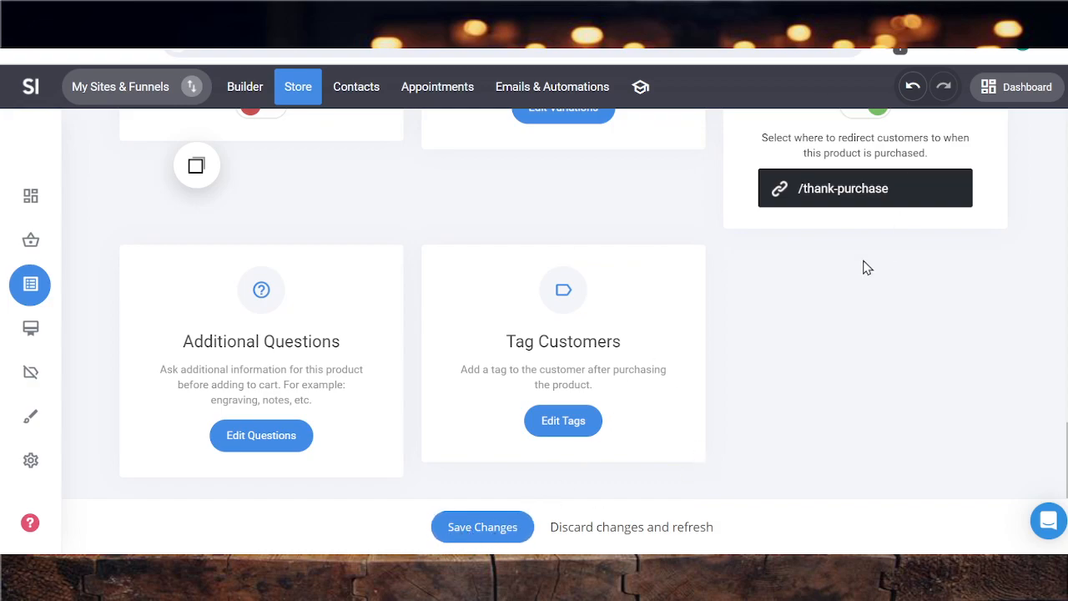
pyautogui.scroll(15, 902, 449)
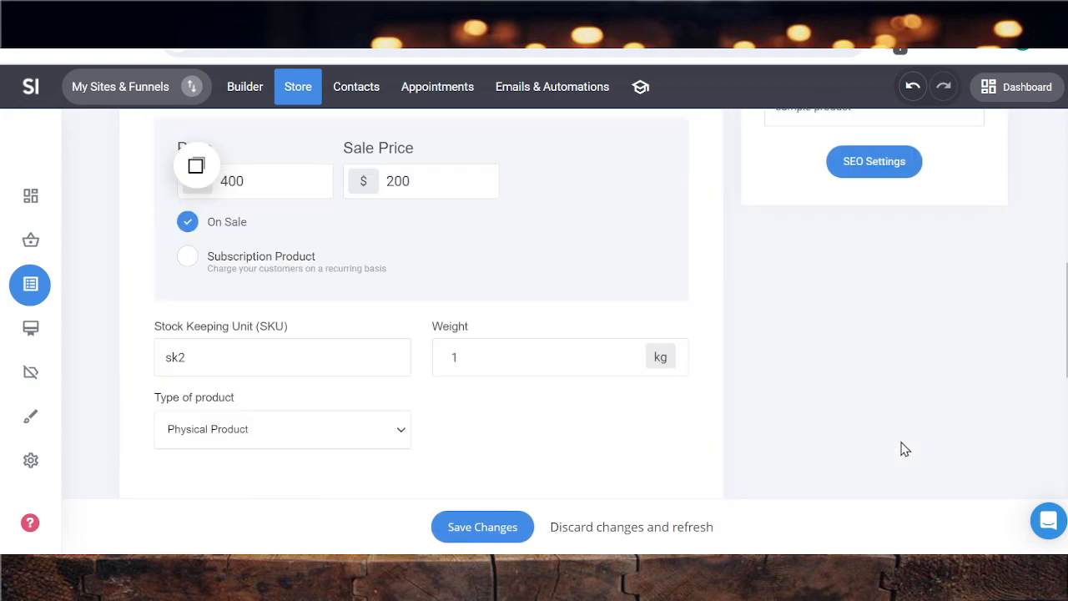
pyautogui.scroll(-10, 901, 442)
pyautogui.scroll(-5, 901, 438)
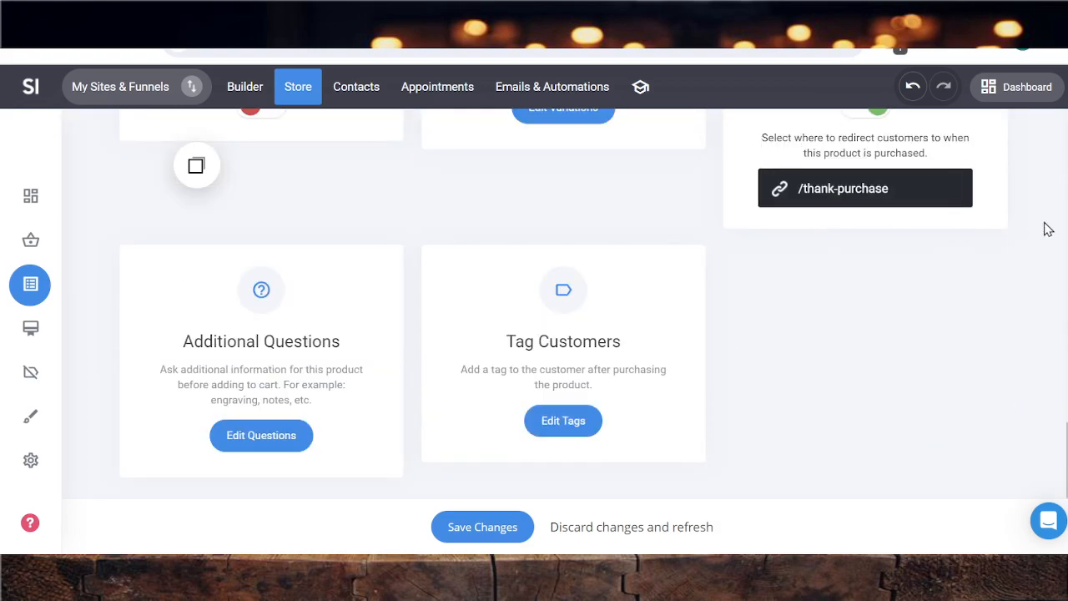
pyautogui.click(470, 532)
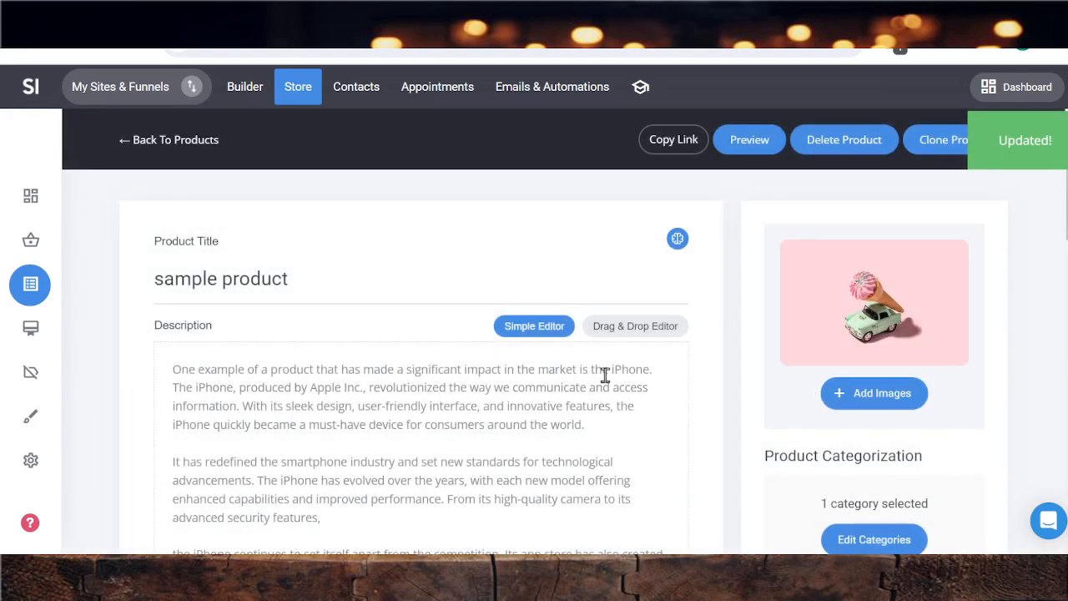
pyautogui.scroll(-10, 604, 373)
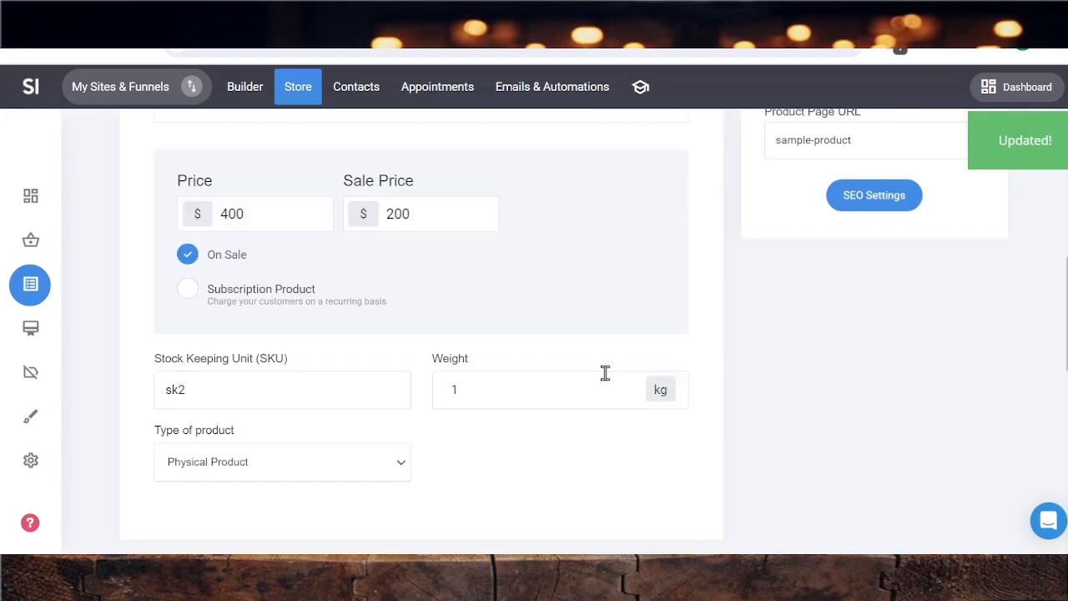
pyautogui.scroll(10, 604, 373)
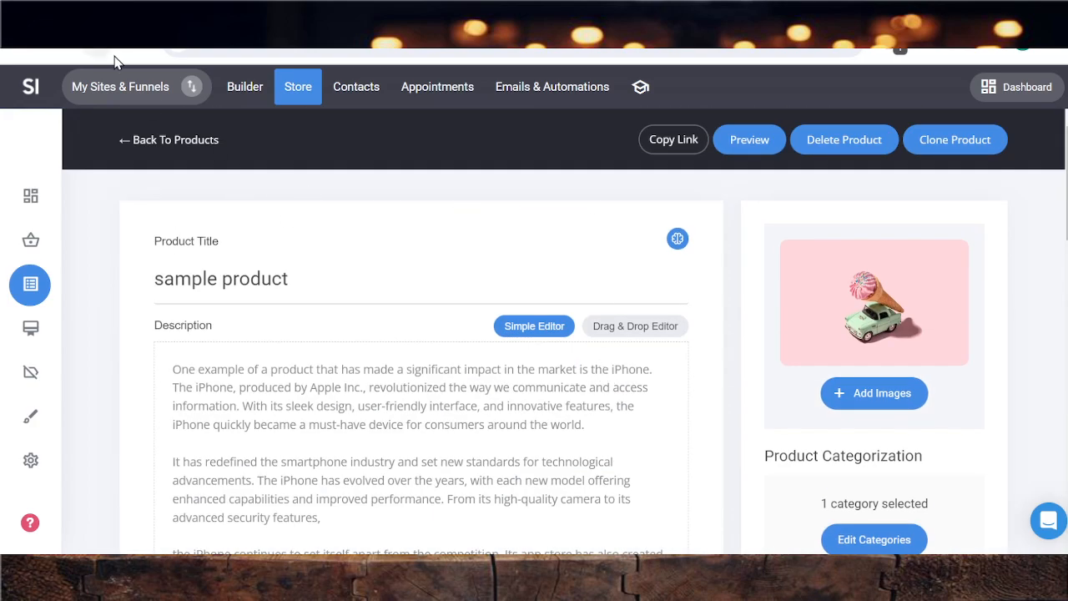
# Open the Thank-Purchase page from the "6 Thank type pages 42" group in the site builder
pyautogui.click(246, 89)
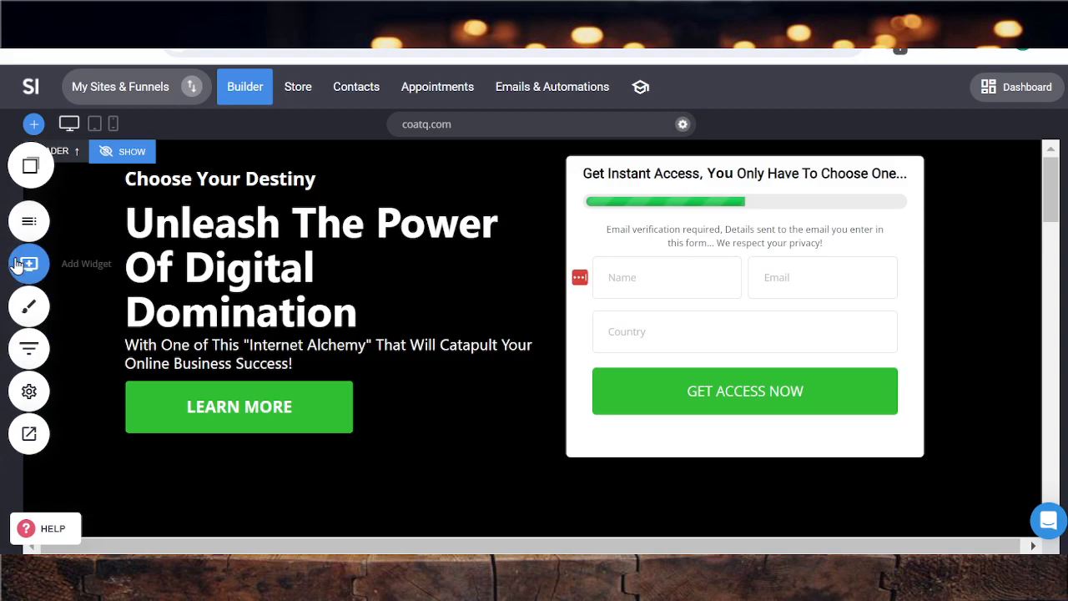
pyautogui.click(27, 263)
pyautogui.click(309, 132)
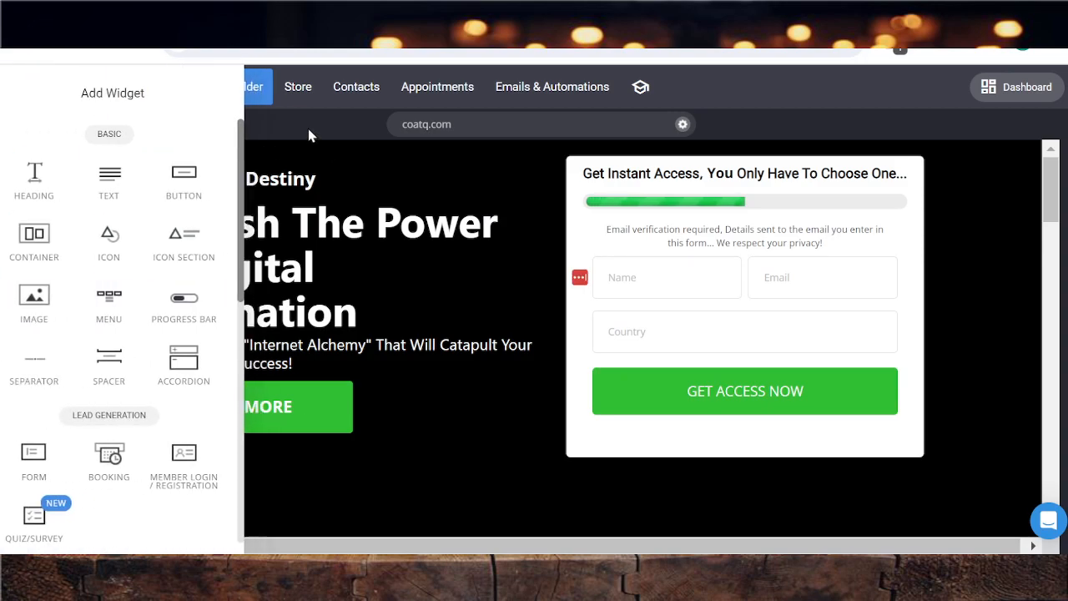
pyautogui.click(29, 225)
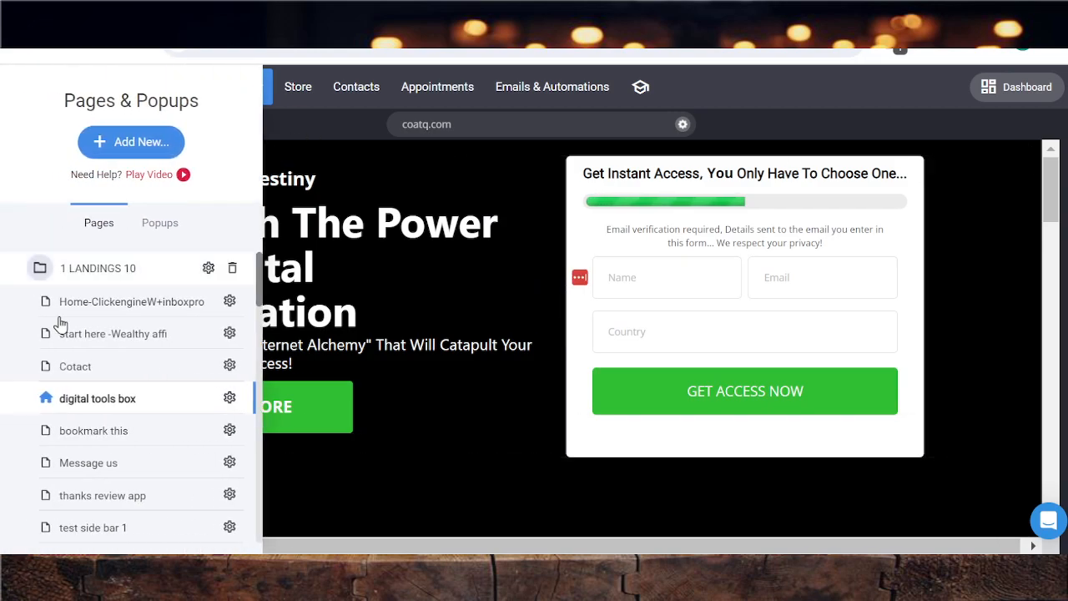
pyautogui.click(81, 268)
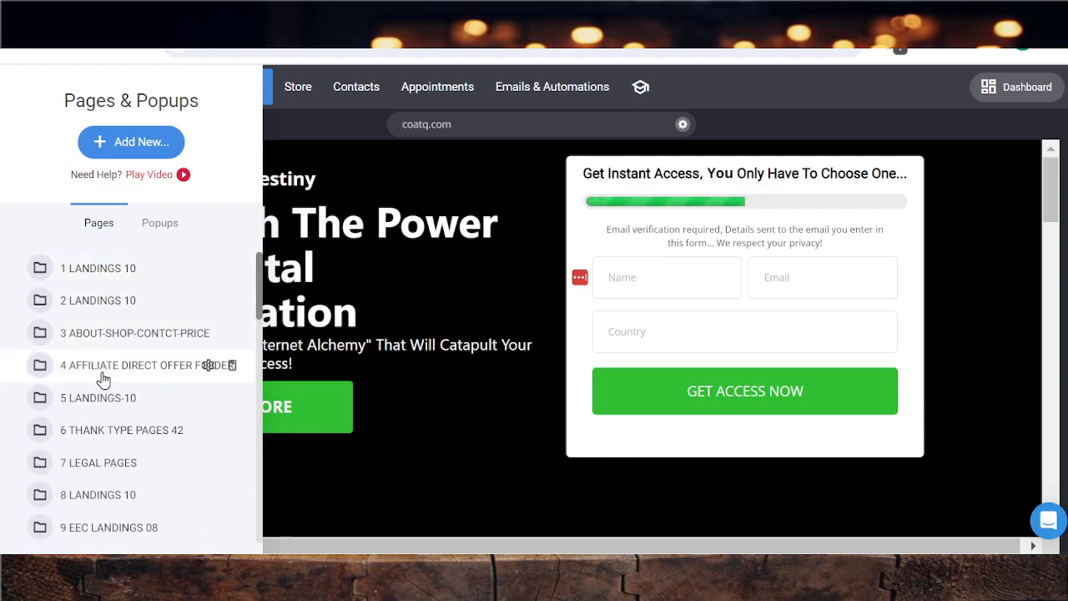
pyautogui.click(93, 432)
pyautogui.scroll(-1, 92, 438)
pyautogui.click(96, 457)
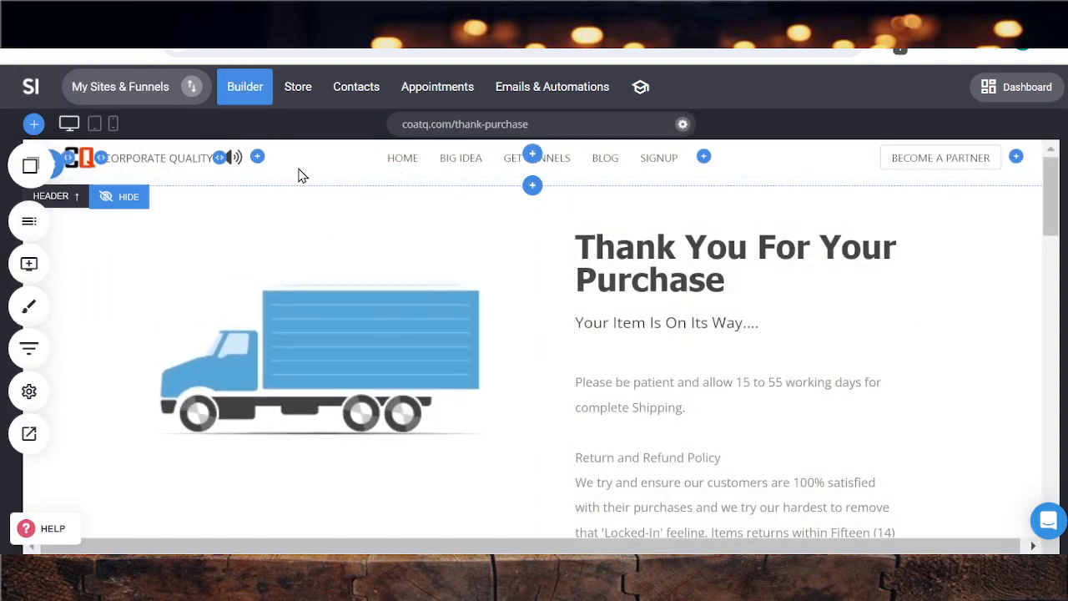
# Hide the page header in the editor and look through the thank-you page down to its contact form
pyautogui.click(132, 204)
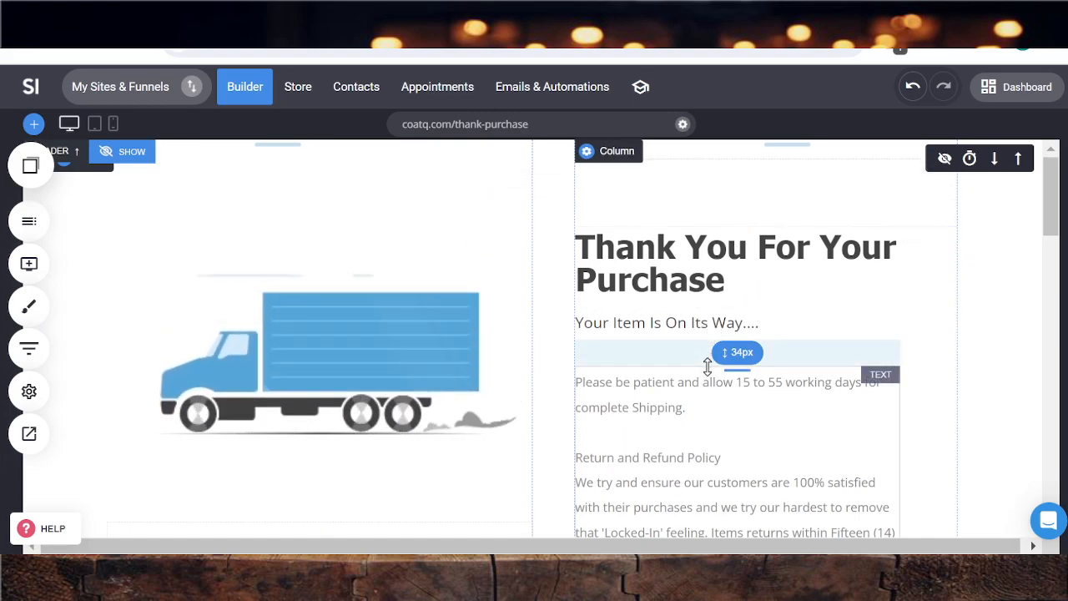
pyautogui.scroll(-1, 707, 364)
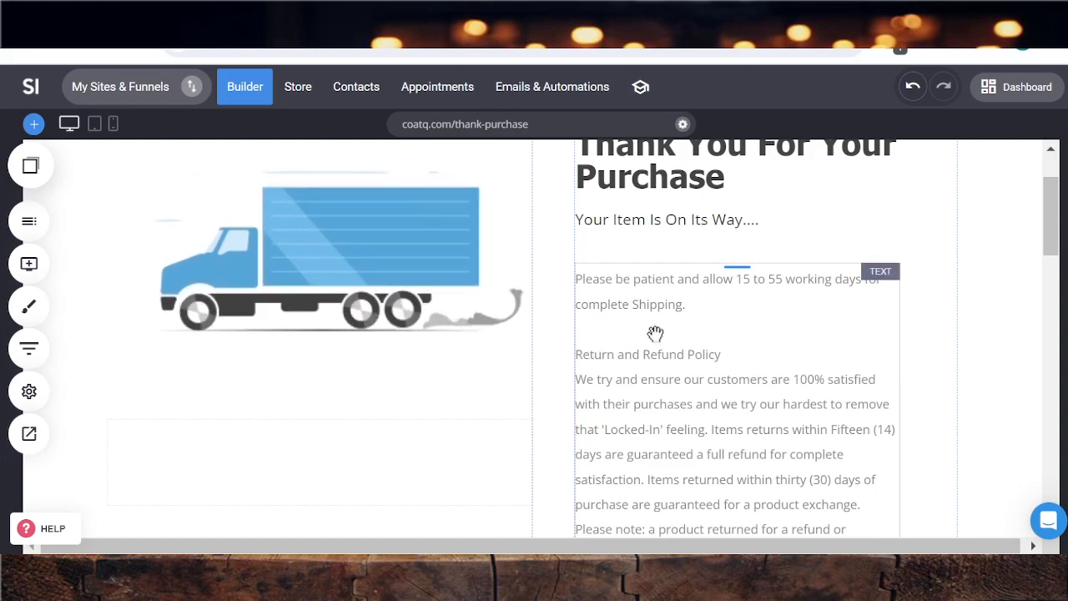
pyautogui.scroll(-1, 654, 334)
pyautogui.scroll(-3, 698, 333)
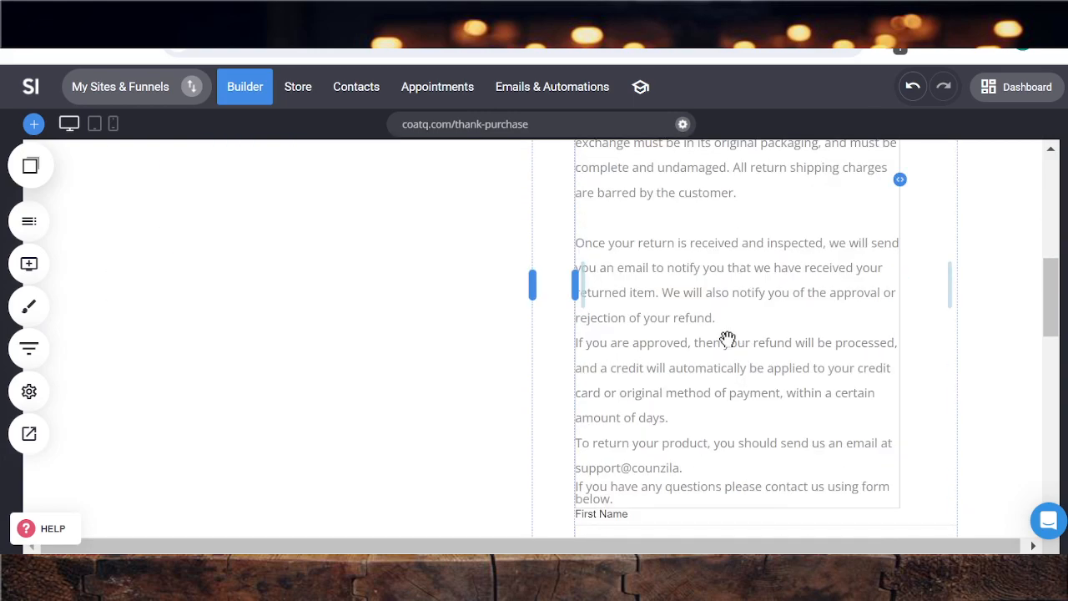
pyautogui.scroll(2, 688, 321)
pyautogui.scroll(-6, 684, 315)
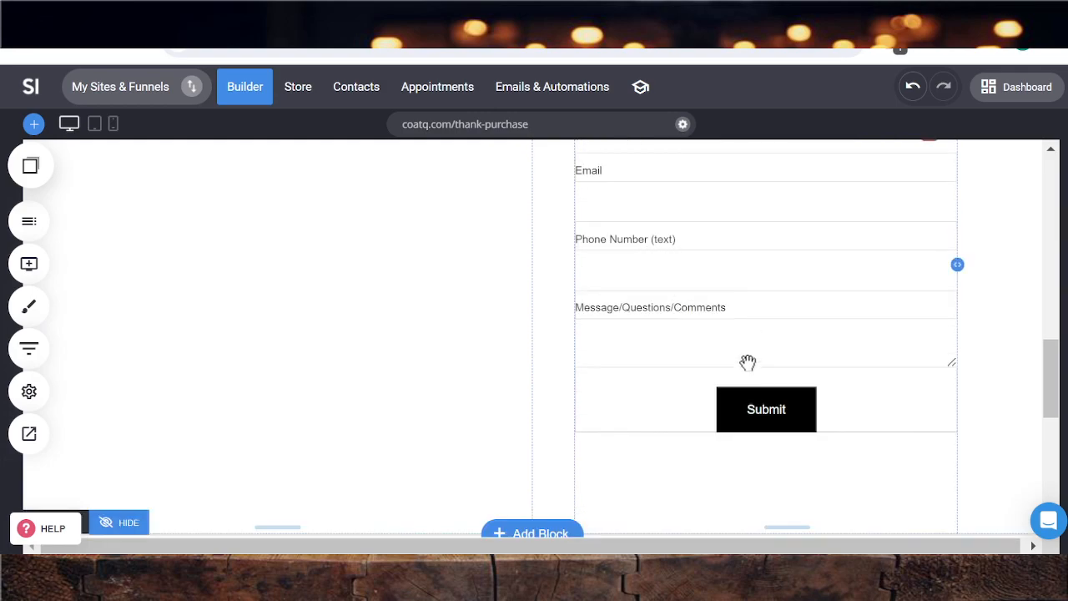
pyautogui.scroll(5, 710, 295)
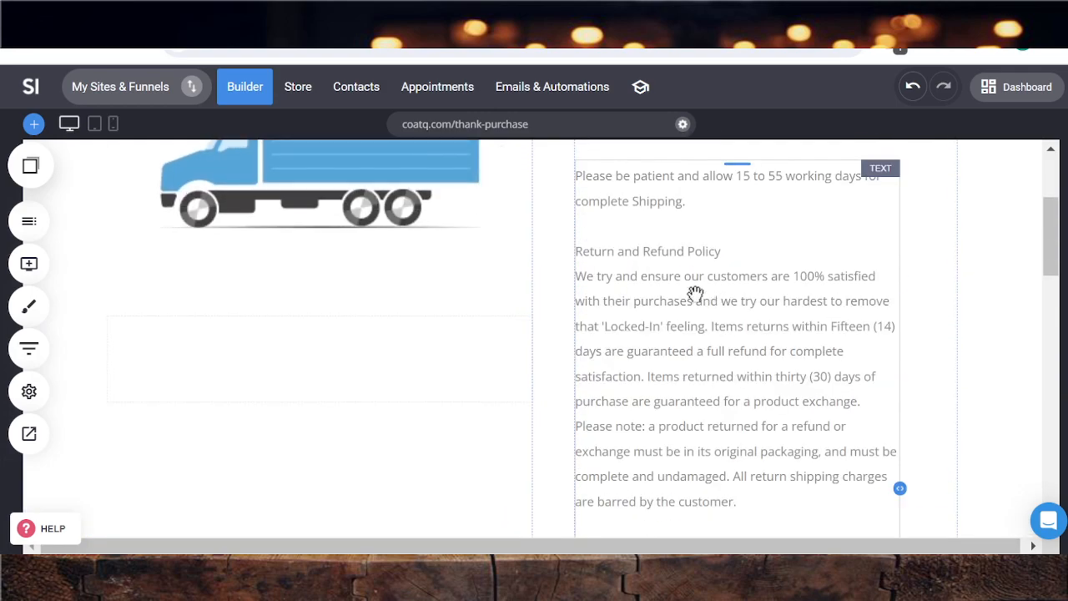
# Make the "Return and Refund Policy" heading bold and black (#000000), and save the page
pyautogui.click(657, 254)
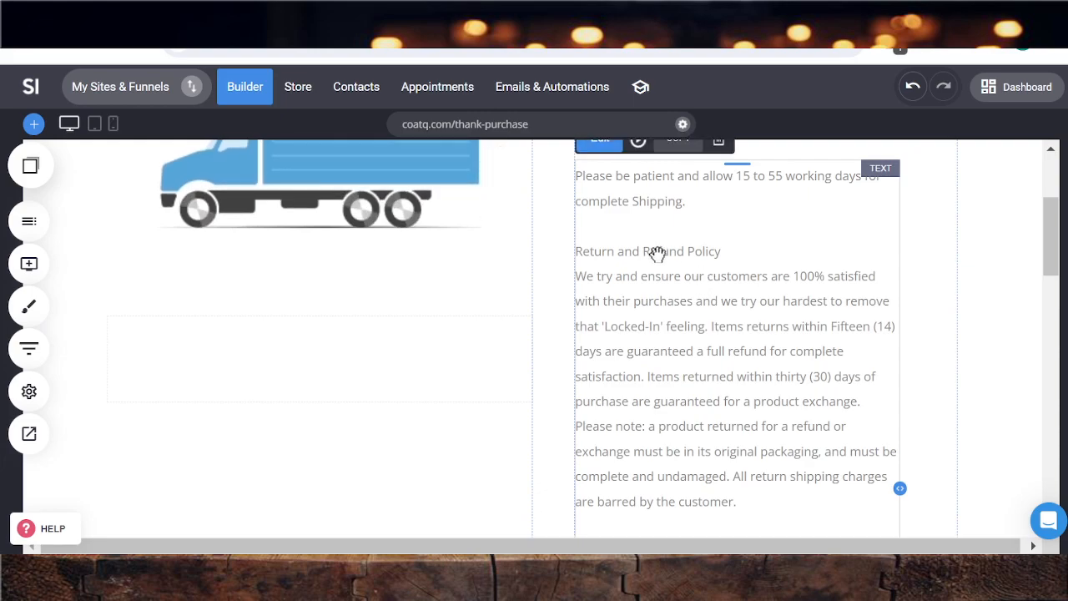
pyautogui.click(657, 254)
pyautogui.moveTo(720, 251); pyautogui.dragTo(575, 257)
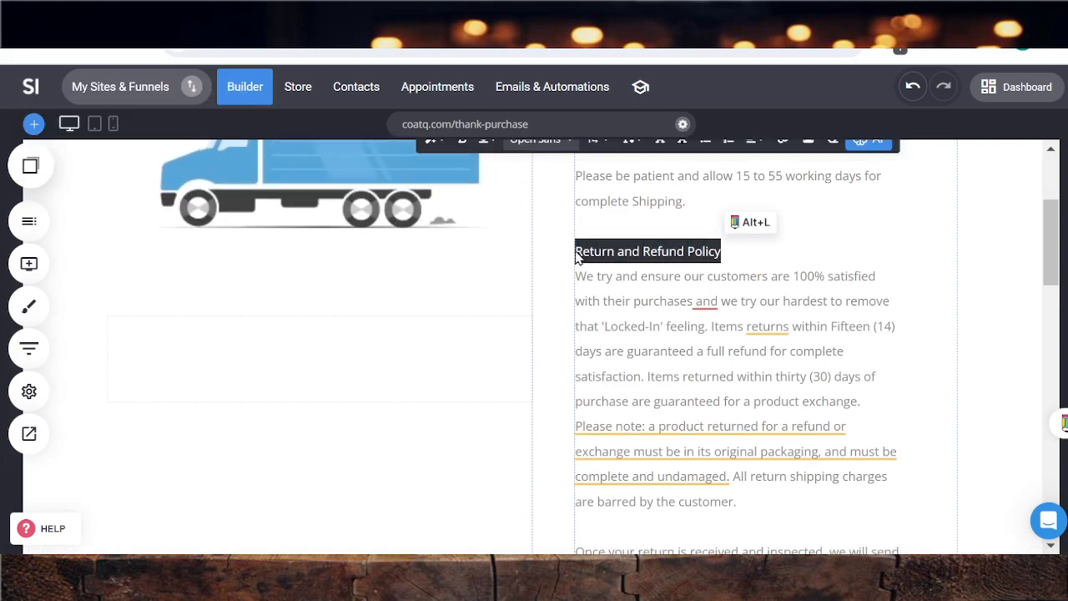
pyautogui.scroll(1, 711, 150)
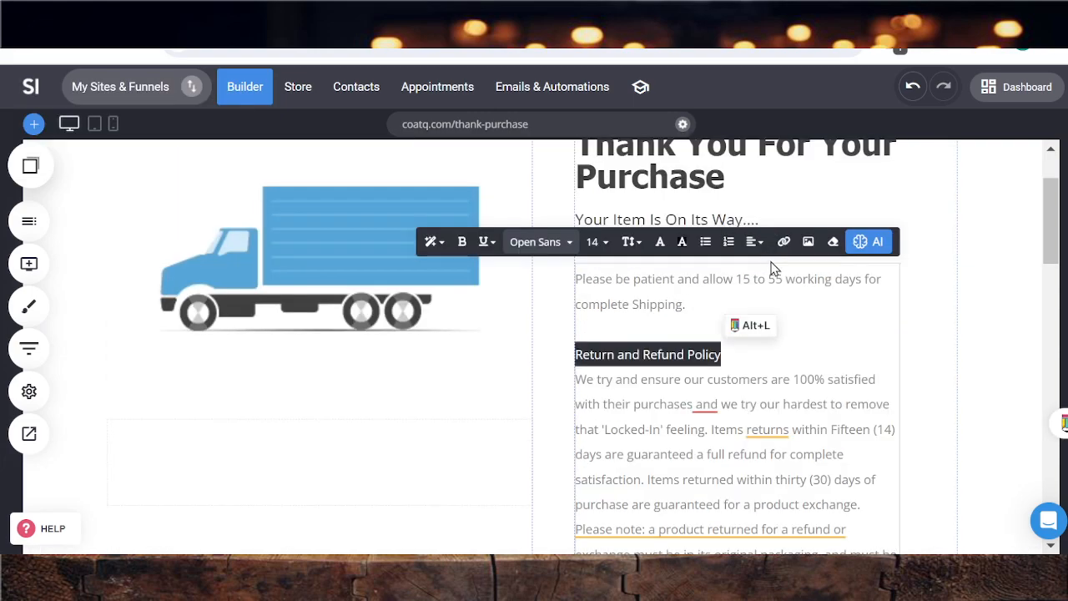
pyautogui.click(462, 241)
pyautogui.click(659, 242)
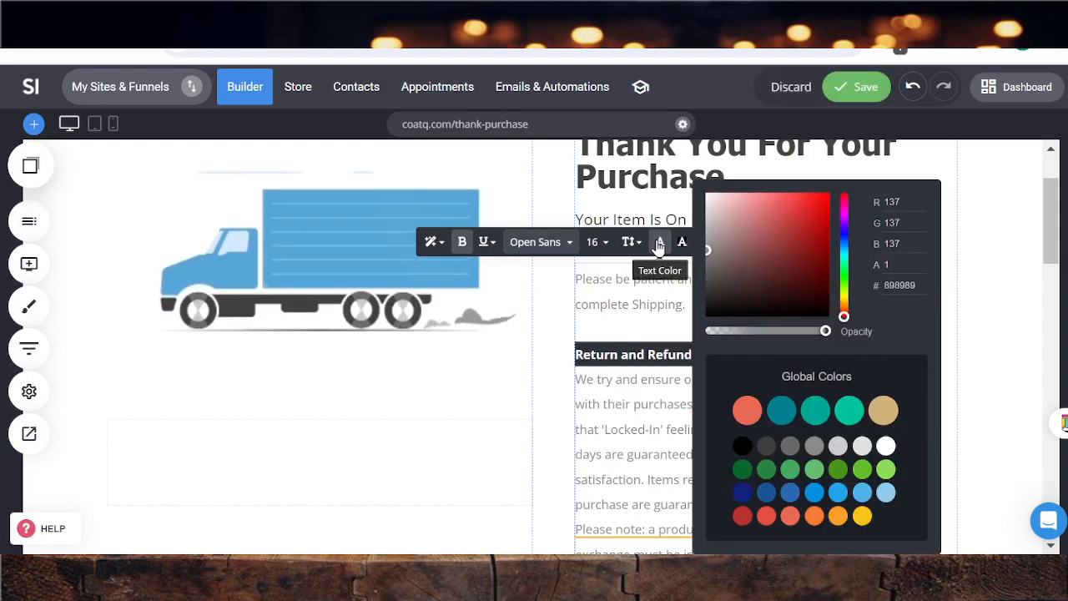
pyautogui.click(742, 446)
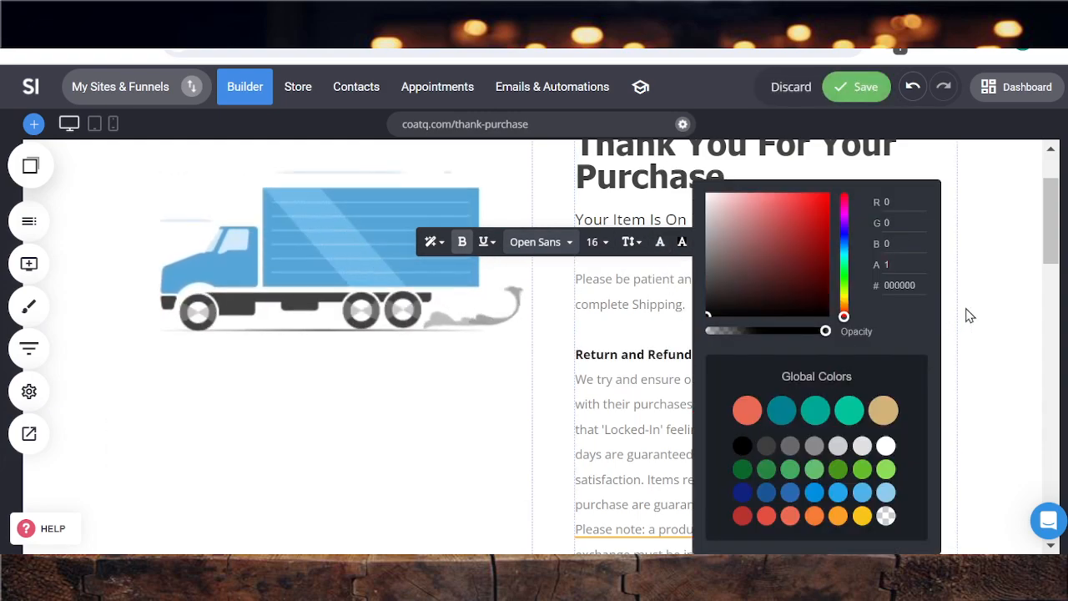
pyautogui.click(969, 315)
pyautogui.click(850, 92)
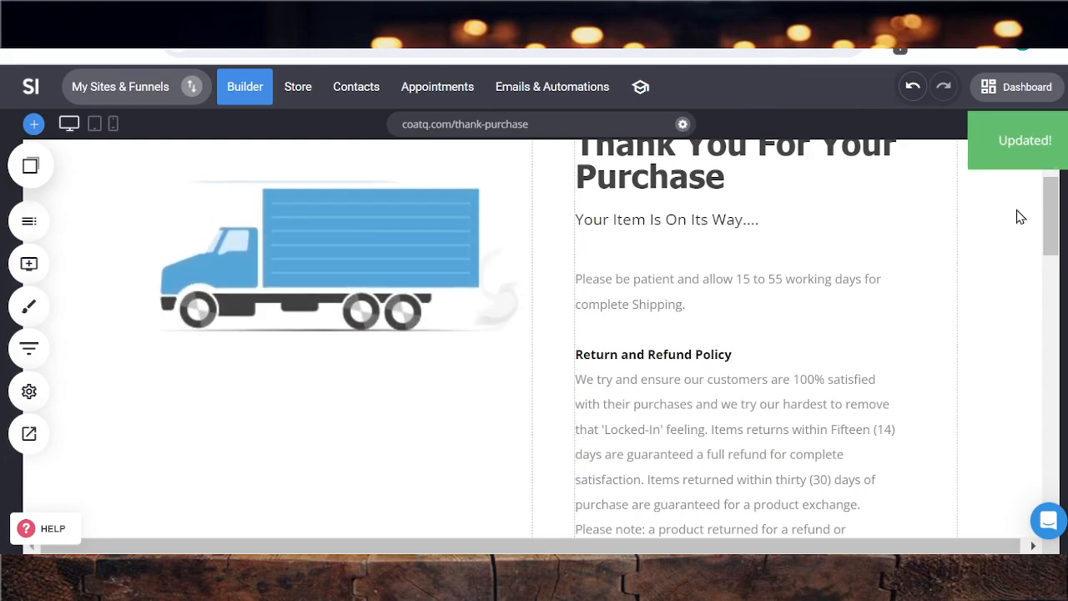
pyautogui.scroll(-1, 739, 261)
pyautogui.scroll(1, 766, 272)
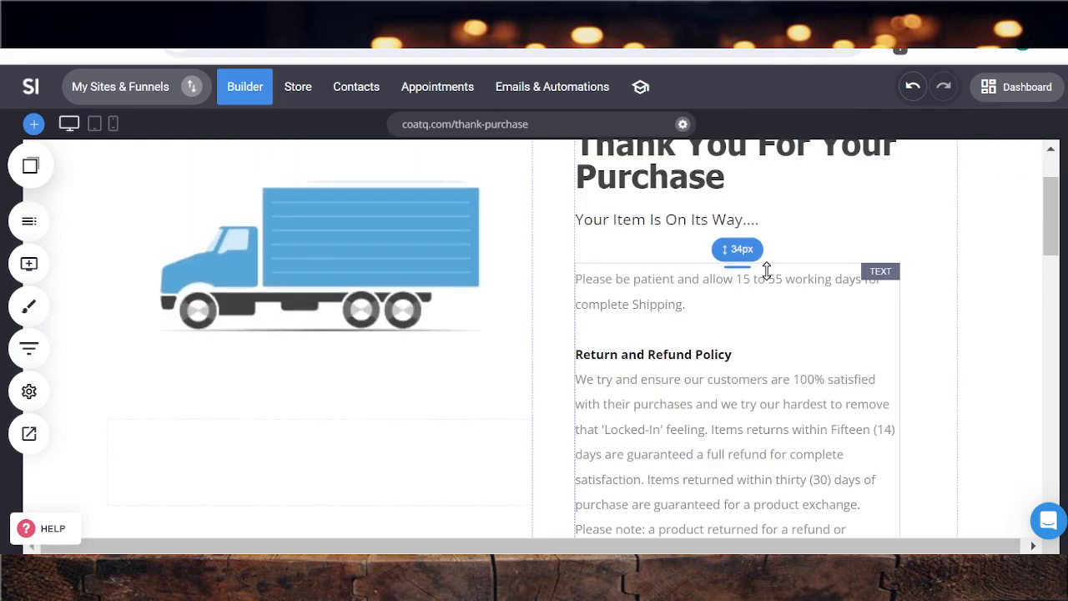
pyautogui.scroll(1, 768, 274)
pyautogui.scroll(-1, 761, 263)
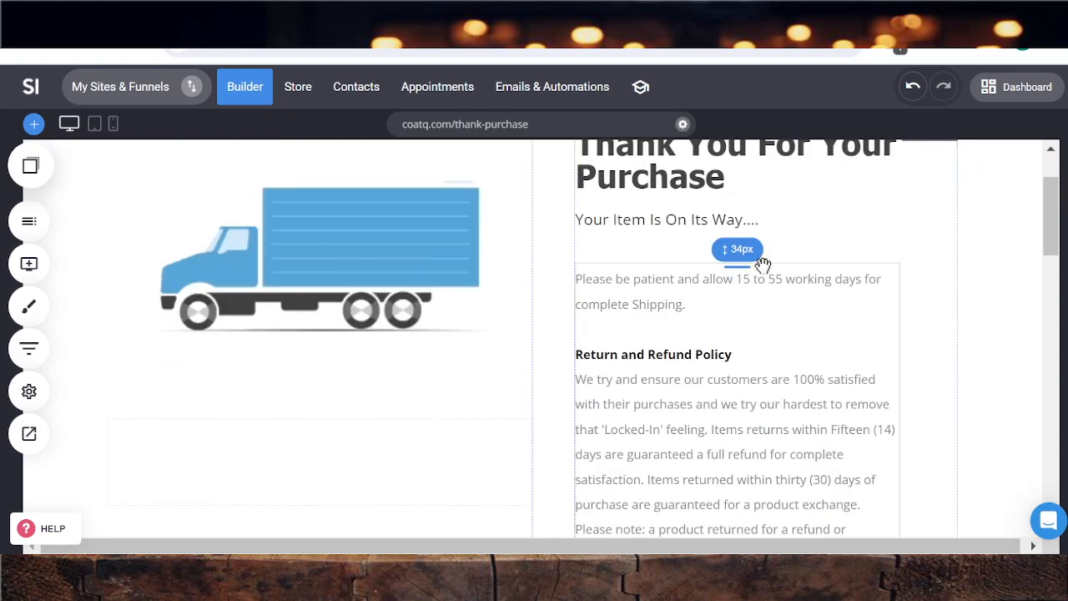
pyautogui.scroll(-8, 761, 263)
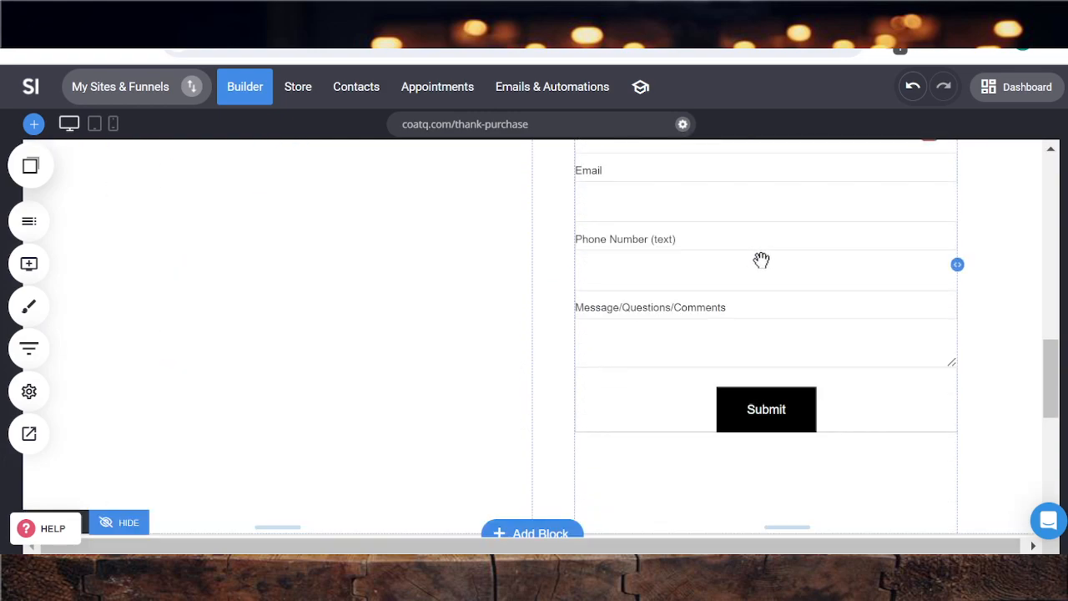